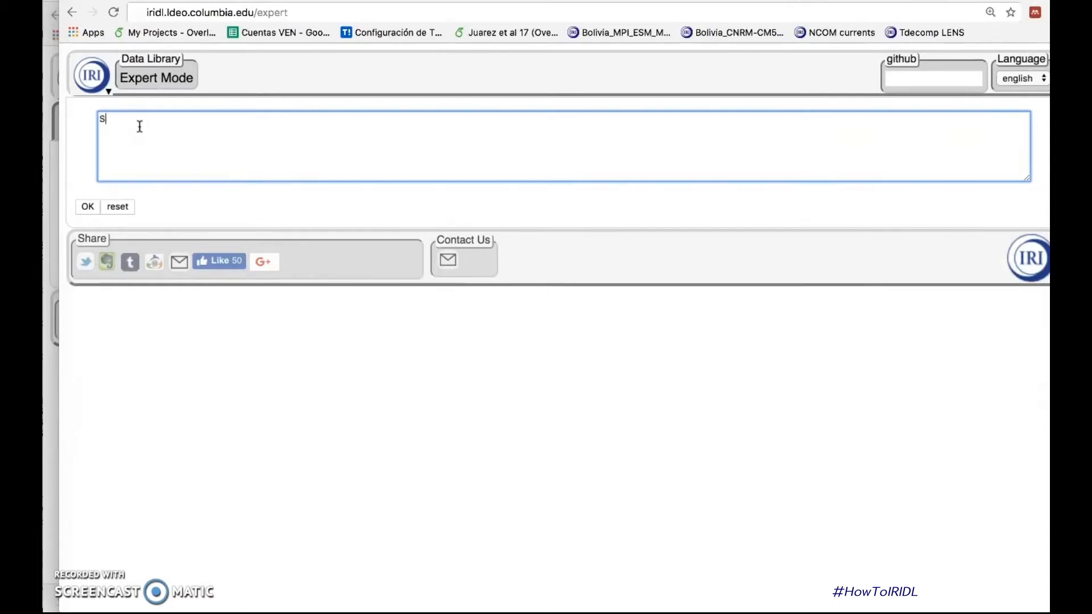
Step: Enter and run the dataset path "SOURCE .ECMWF .S2S .ECMF .reforecast .perturbed .sfc_precip .tp" in the expert code box
text(SOURCE)
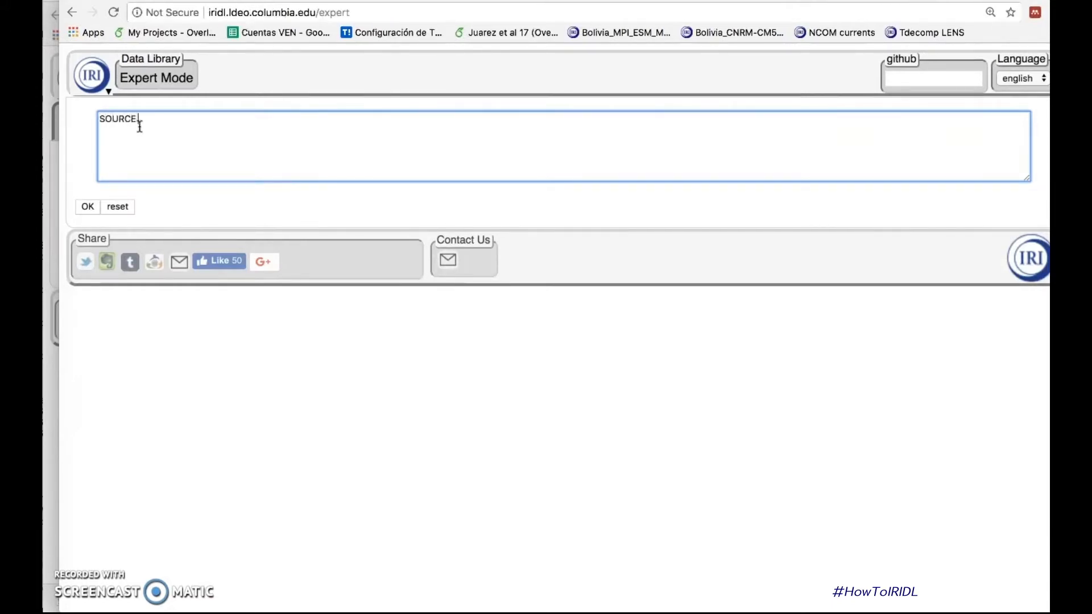
text( .ECMWF .S2S)
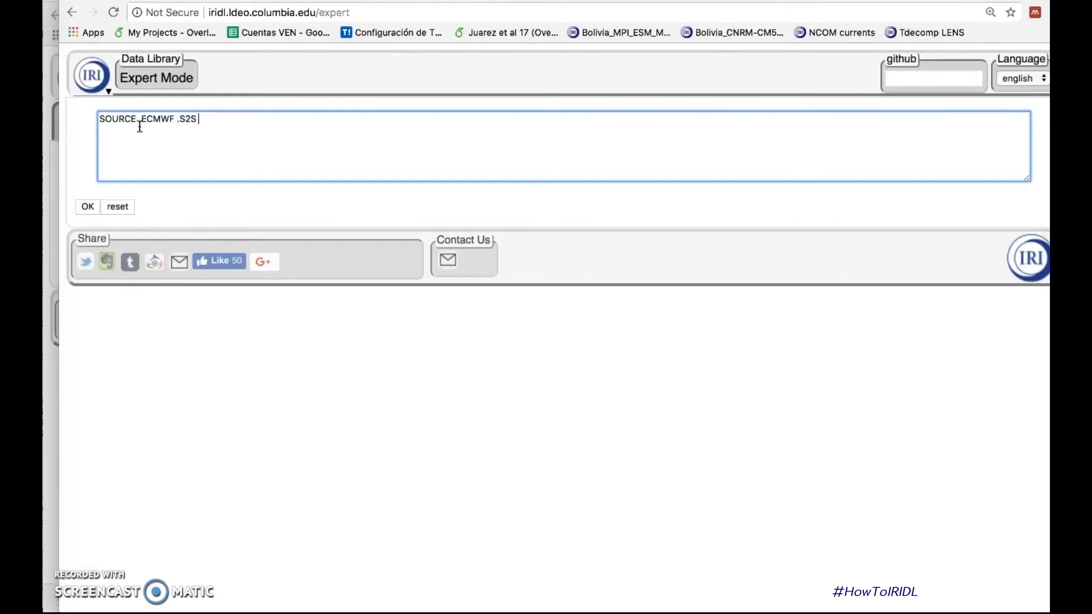
text( .ECMF .reforecast )
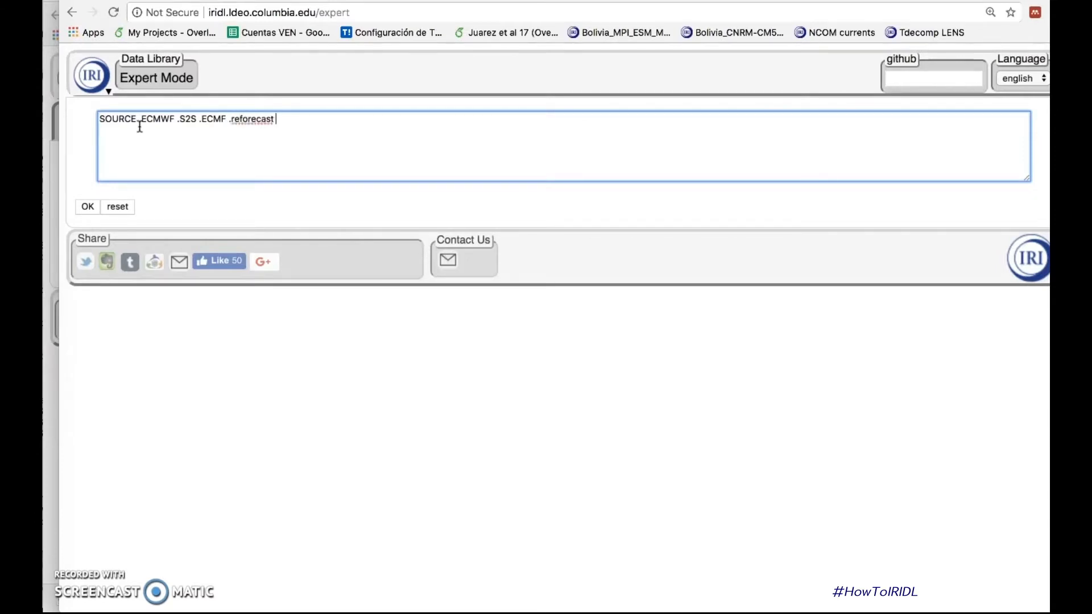
text(.perturbed .sfc_precip)
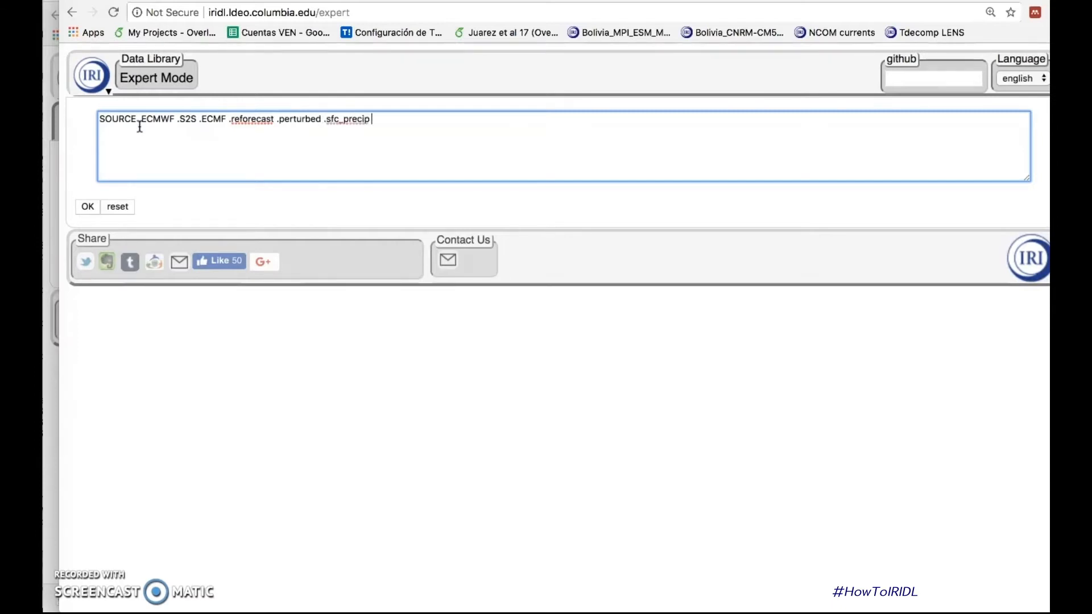
text( .tp)
click(87, 207)
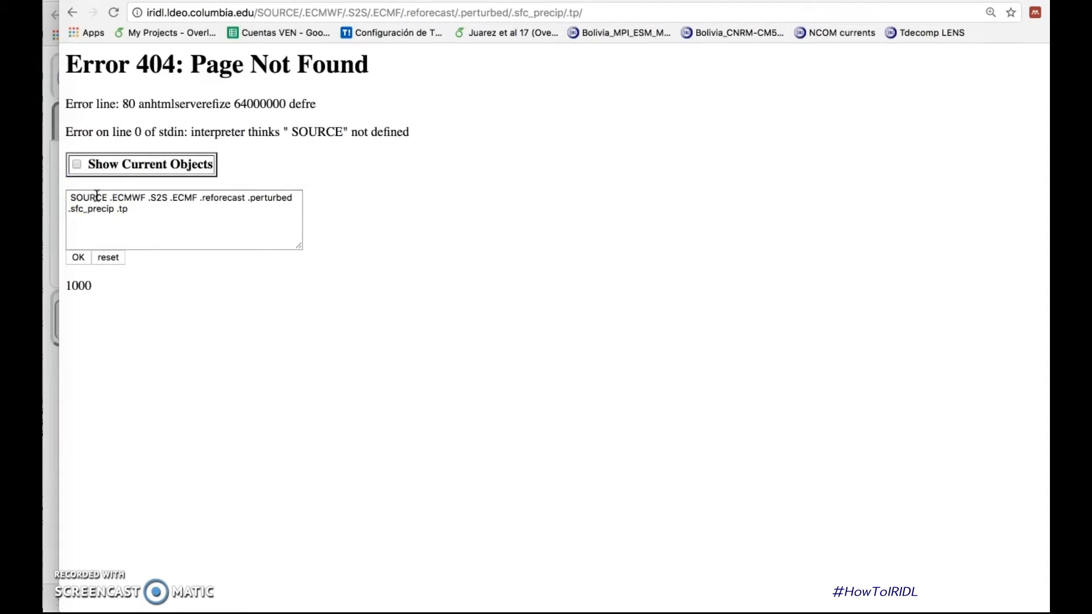
Step: Correct SOURCE to SOURCES at the start of the dataset path and rerun the code
click(107, 197)
text(S)
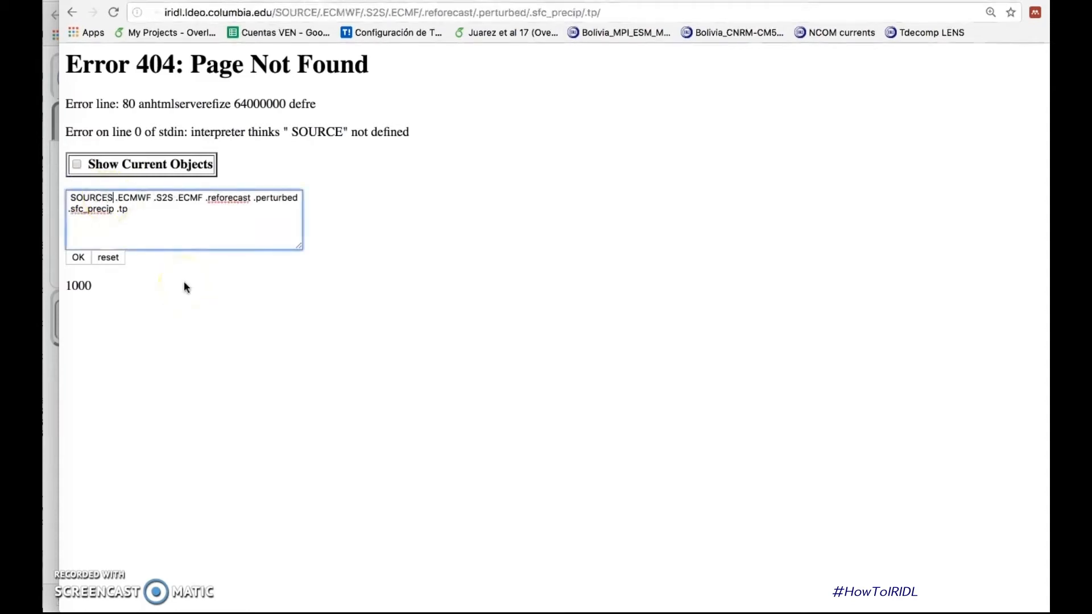
click(78, 258)
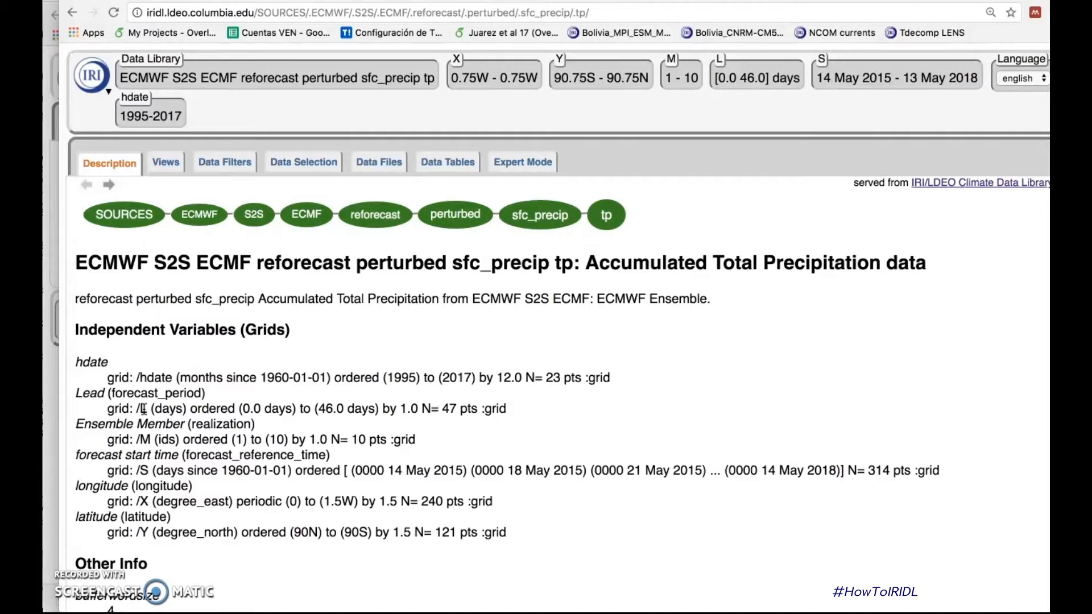
Step: Open the precipitation dataset's code in Expert Mode and select the forecast start with a new line "S (0000 16 Apr 2018) VALUE"
click(535, 165)
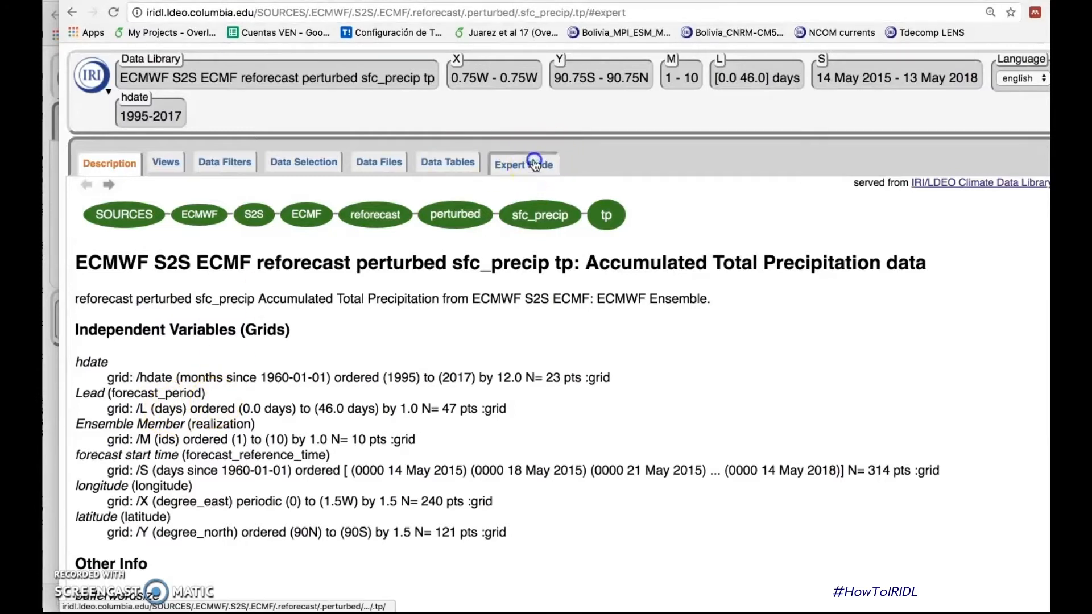
click(176, 261)
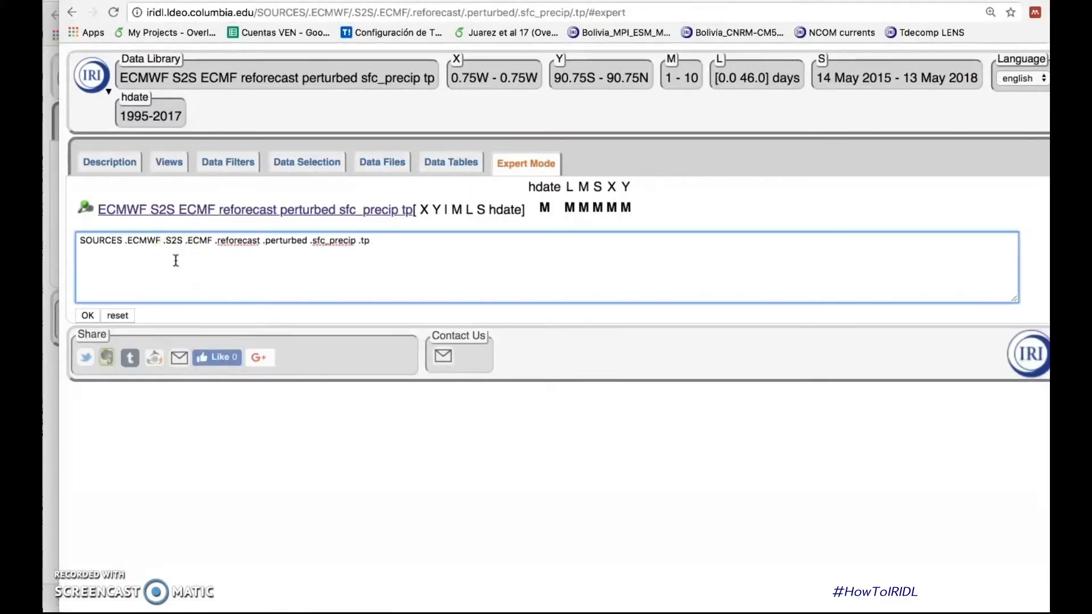
key(Return)
text(S ()
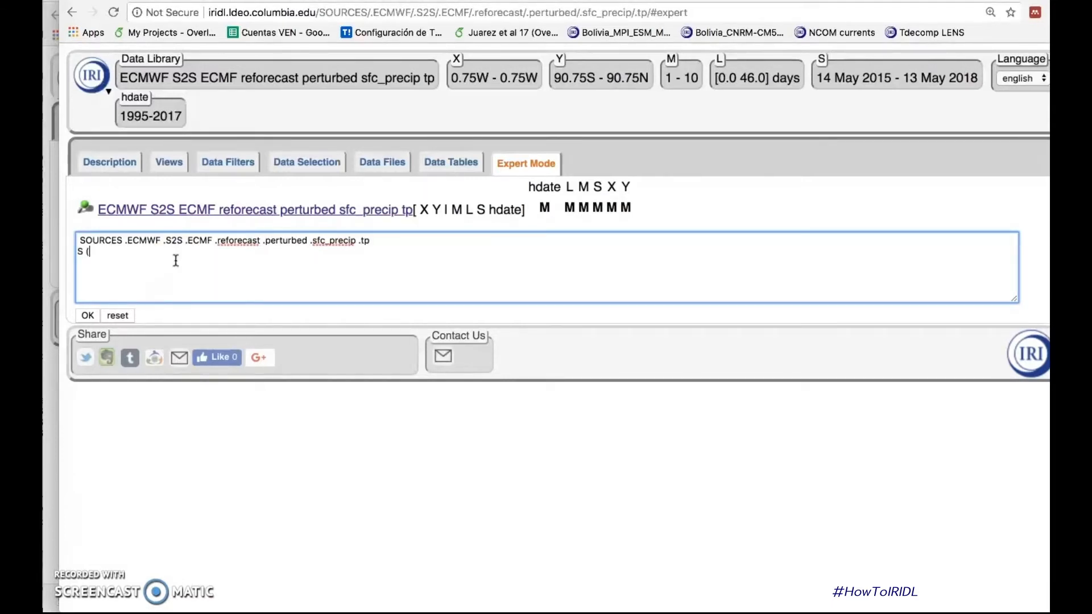
text(0000 16 Apr 2018)
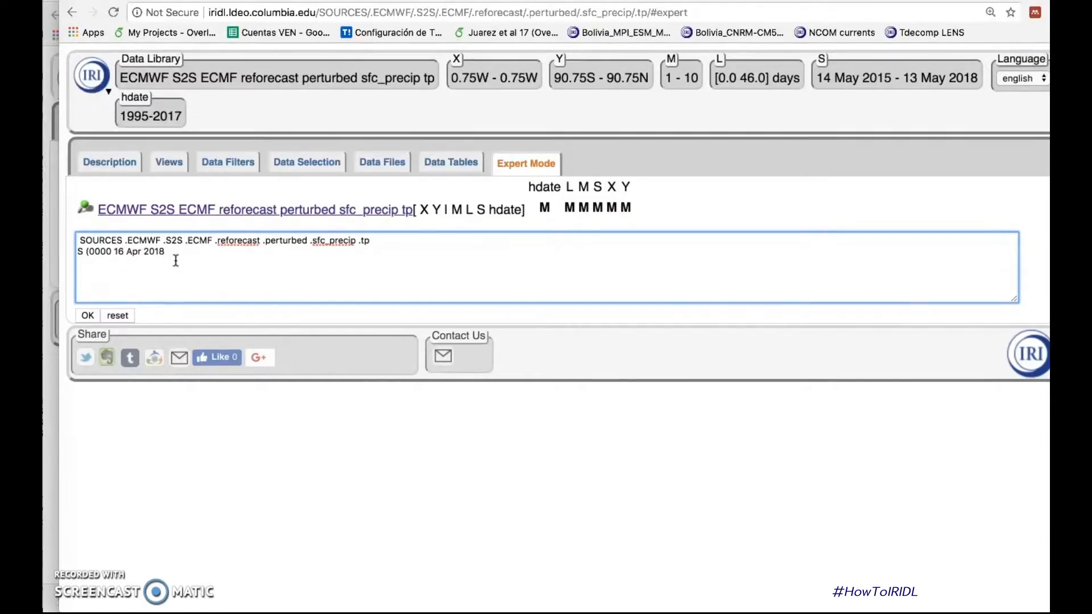
text() VALUE)
key(Return)
Step: Select lead days 14 and 21 by adding the line "L (14) (21) VALUES" below the start time selection
text(L (14) (21) VALUES)
key(Return)
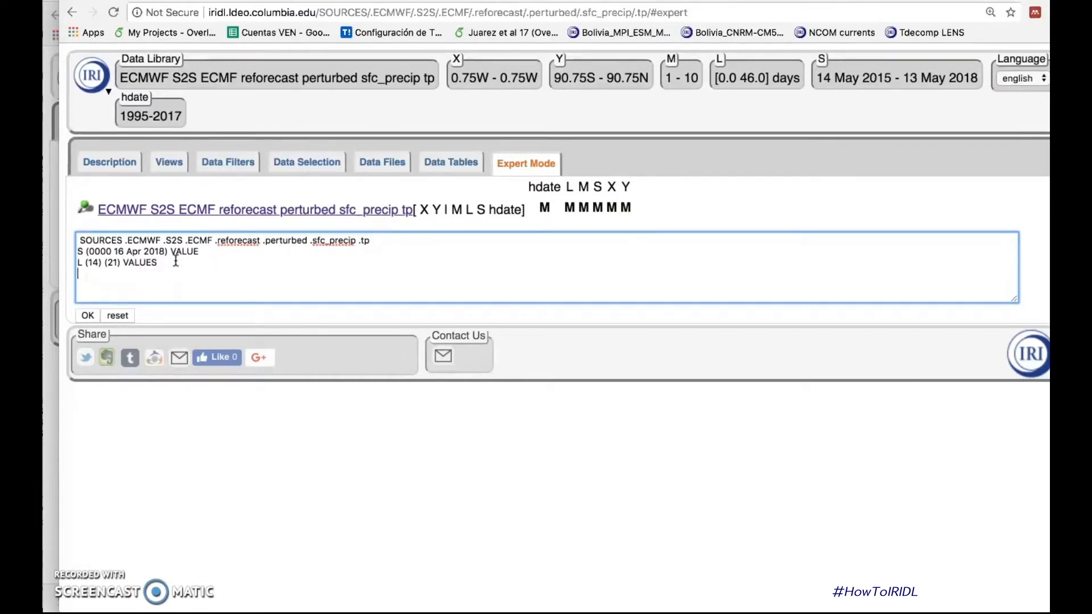
Step: Add the line "[L] differences" to take the precipitation difference between the two selected leads
text([L] differences)
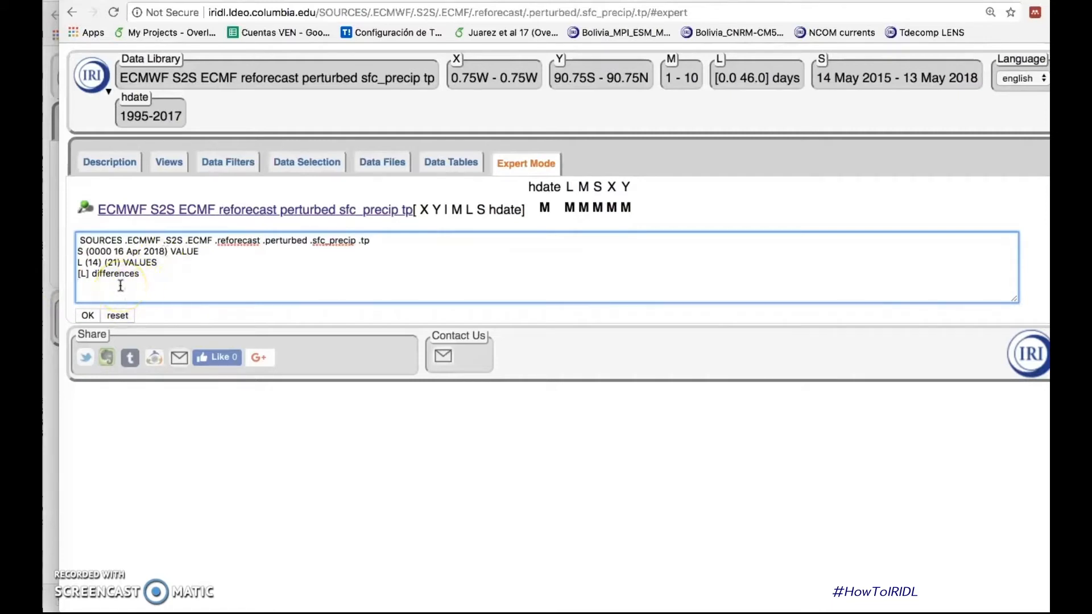
Step: Restrict the hindcast years by adding the line "hdate (1998) (2017) RANGE"
text(hdate (1998) (2017) RANGE)
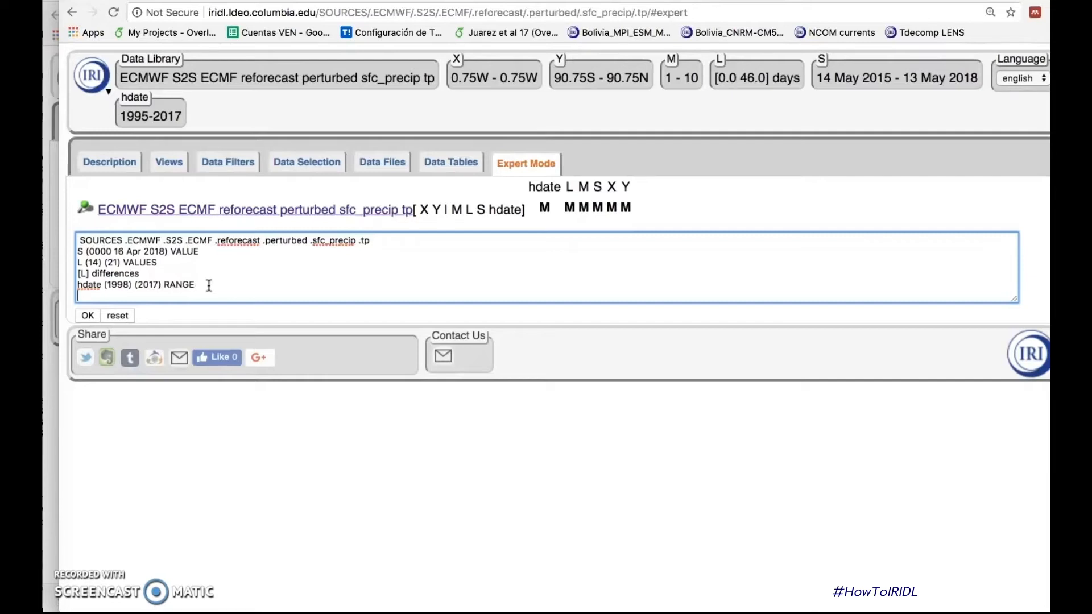
Step: Add the line "[M] average" to average the ensemble members, and run the code
key(Return)
text([M] average)
key(Return)
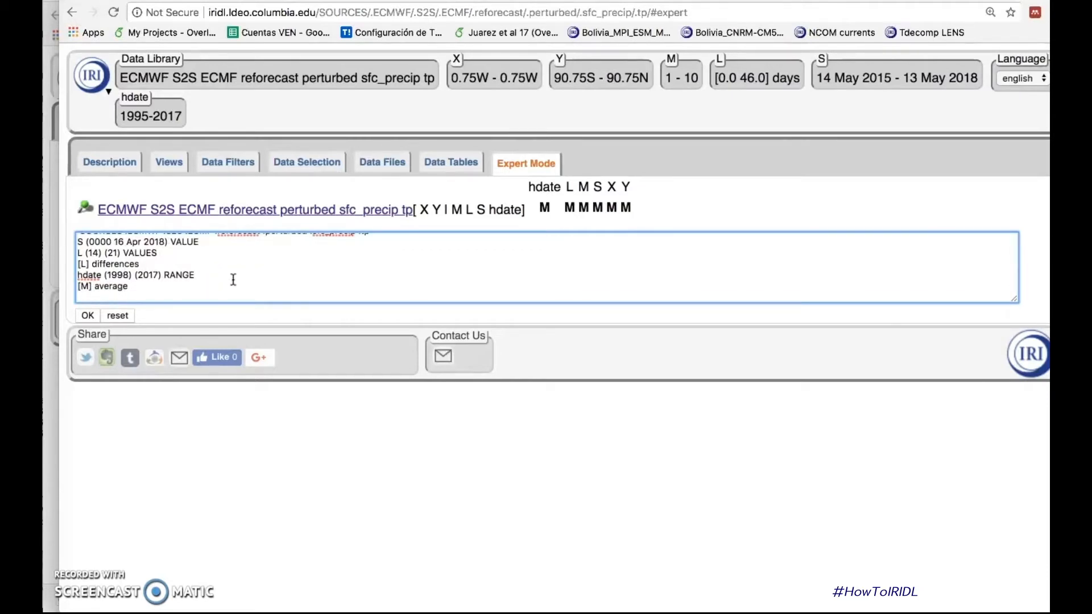
click(88, 314)
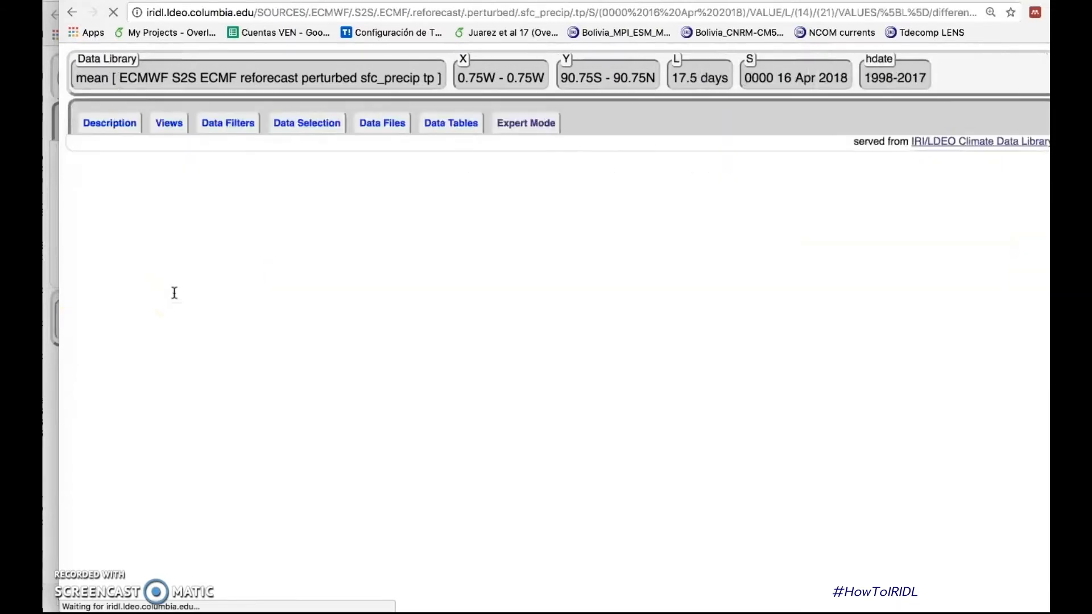
Step: Compute anomalies from the hindcast mean by adding the lines "dup", "[hdate]average" and "sub", and run the code
click(113, 277)
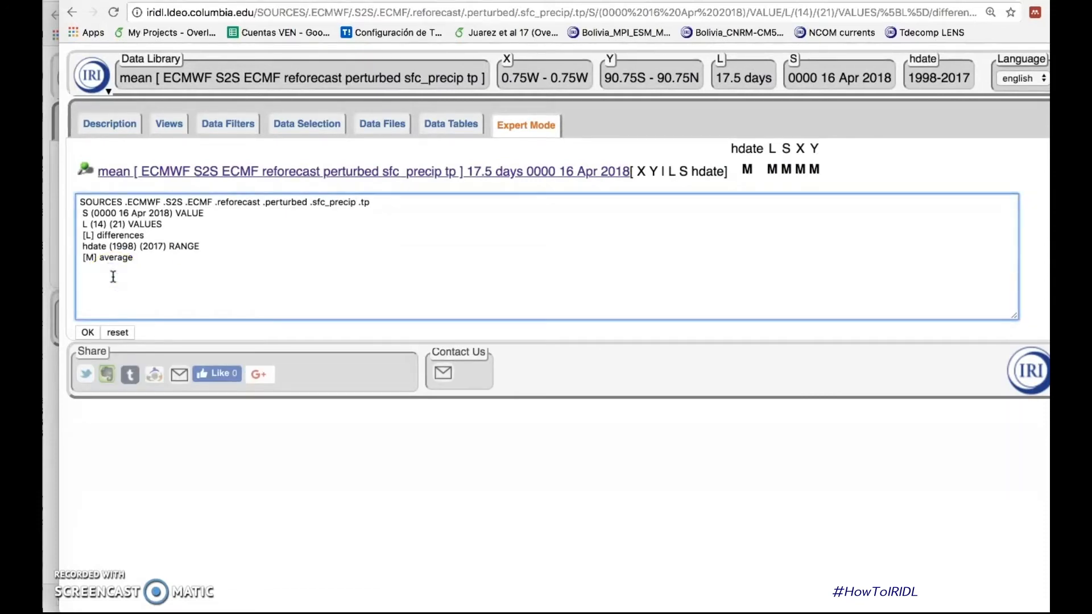
text(dup)
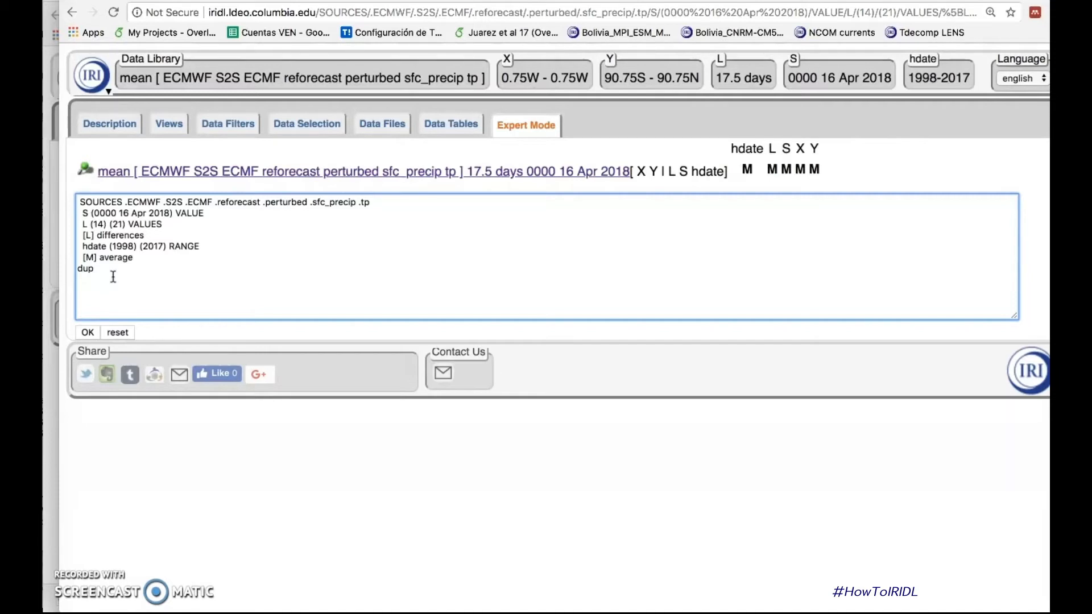
text([hdate]average)
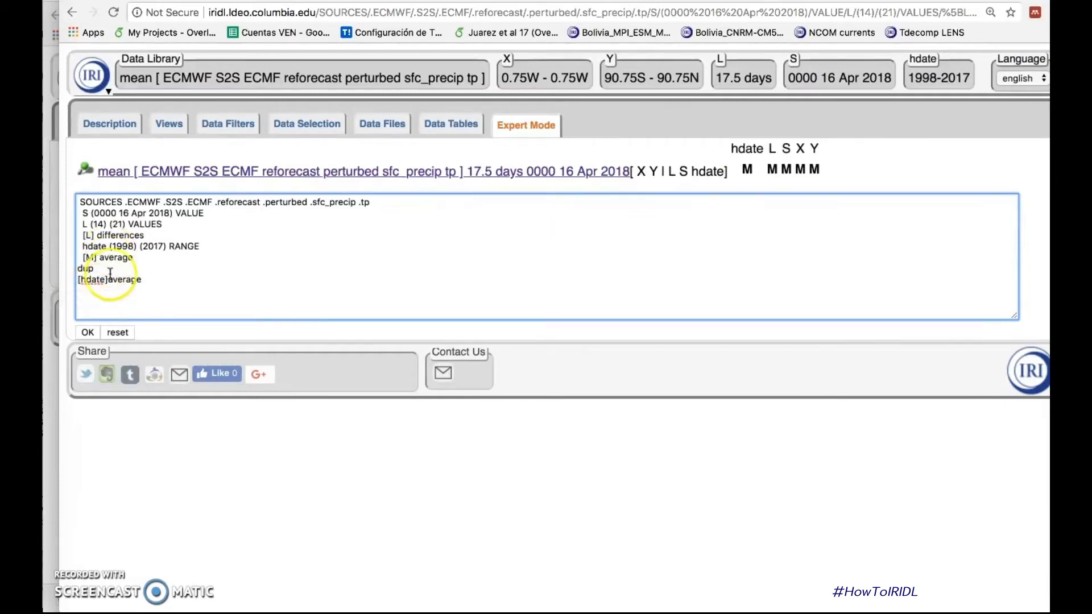
click(113, 279)
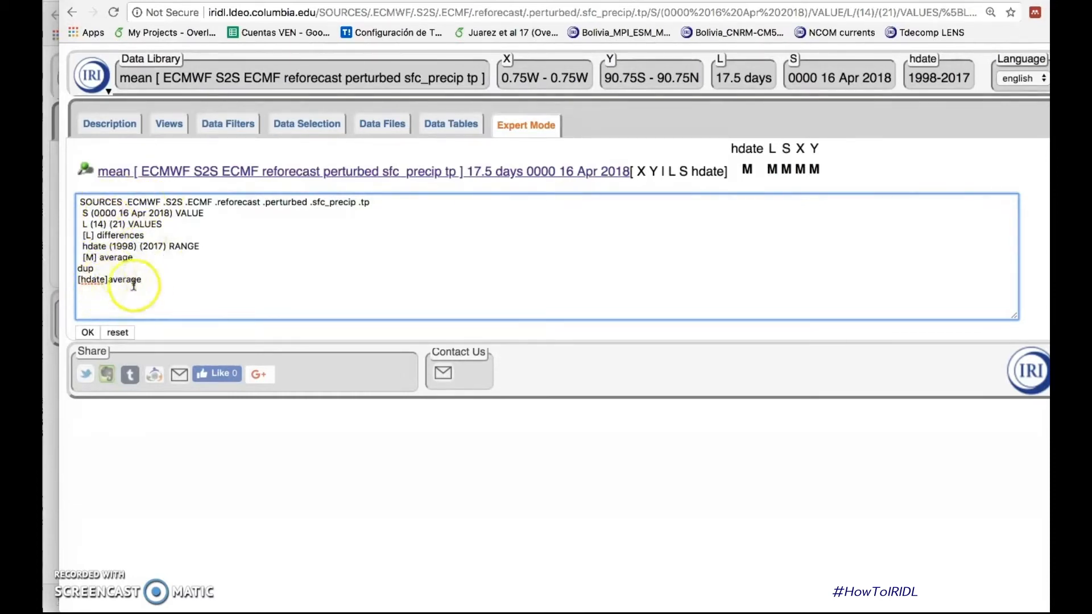
key(Return)
text(sub)
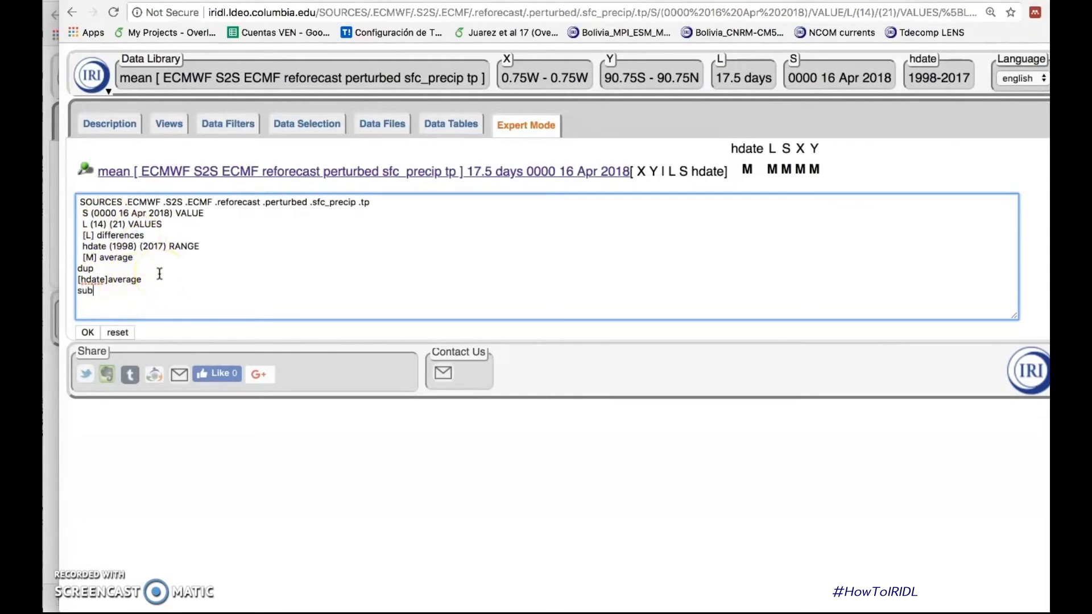
click(88, 333)
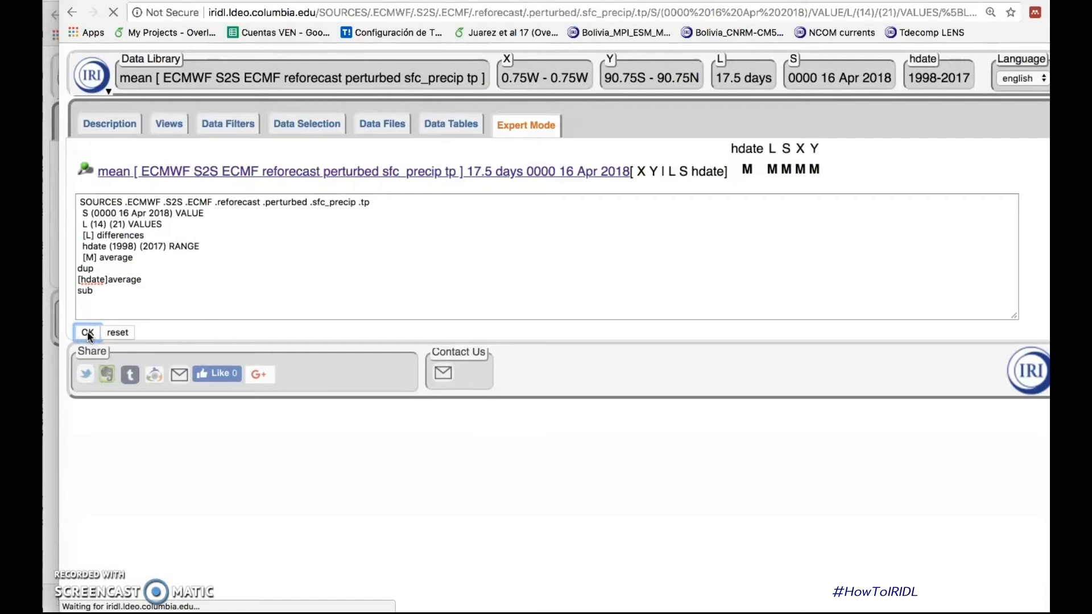
Step: Define a water density constant below sub with the lines "c:", "/name /water_density def" and "998 (kg/m3) :c"
click(111, 337)
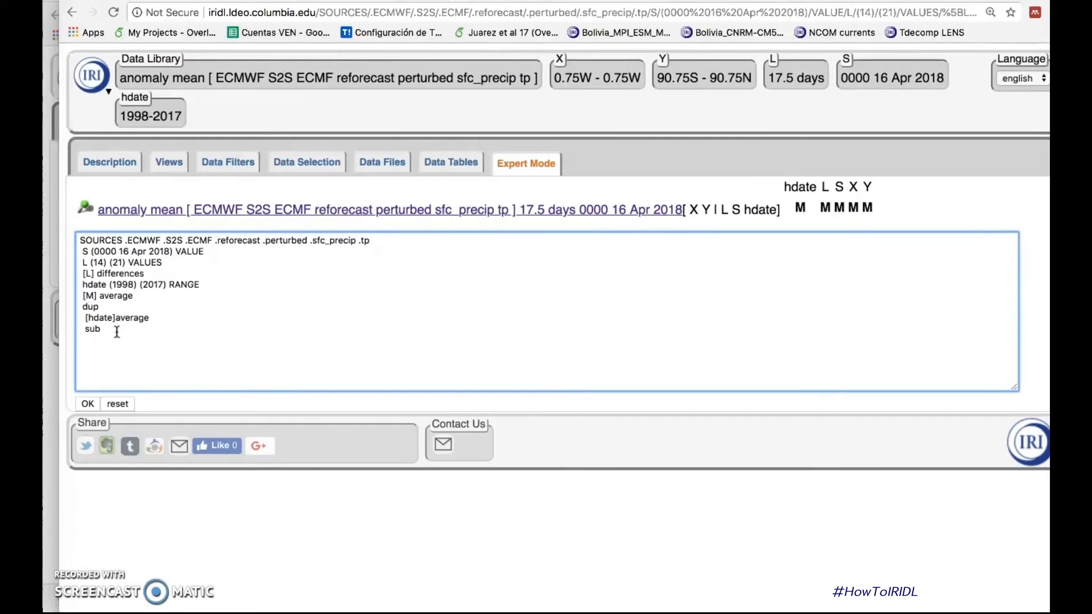
text(c:)
key(Return)
text(/name /water)
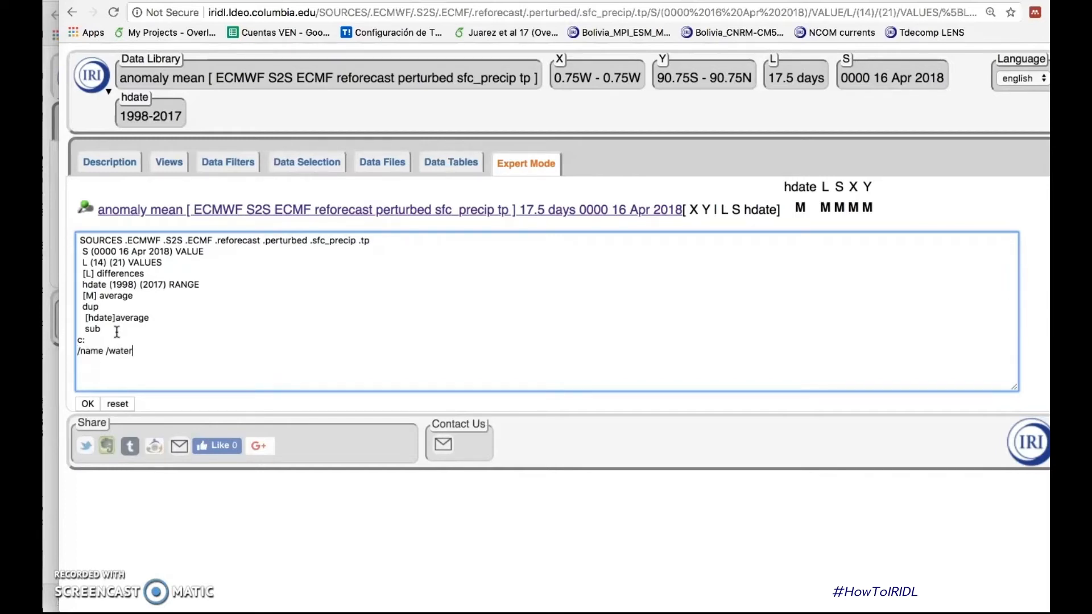
text(_densit)
text(y de)
text(f )
text(998)
text( (kb)
key(BackSpace)
text(g)
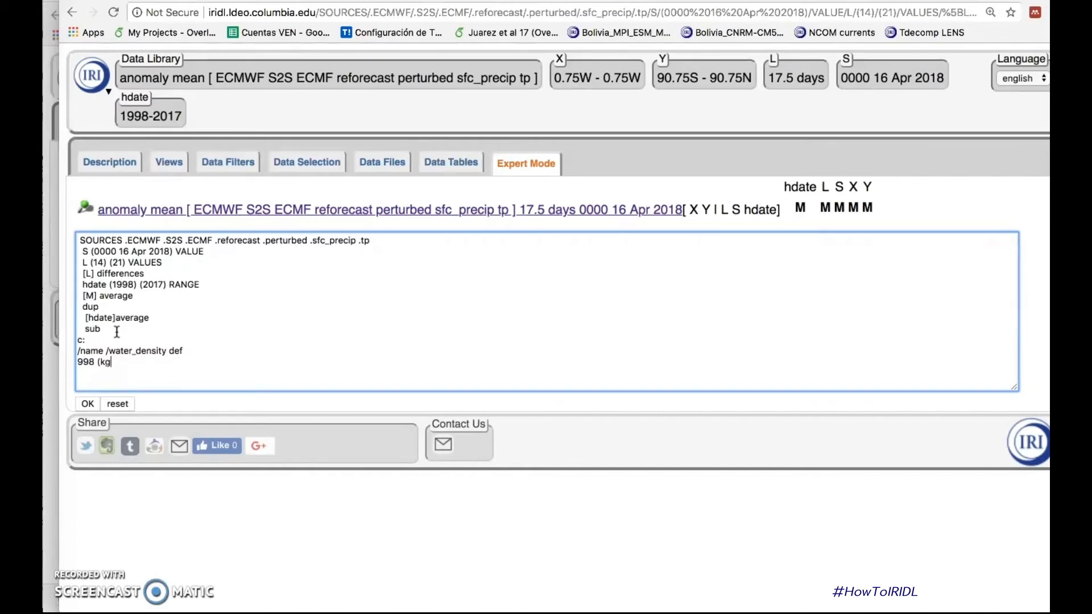
text(/m3) :c)
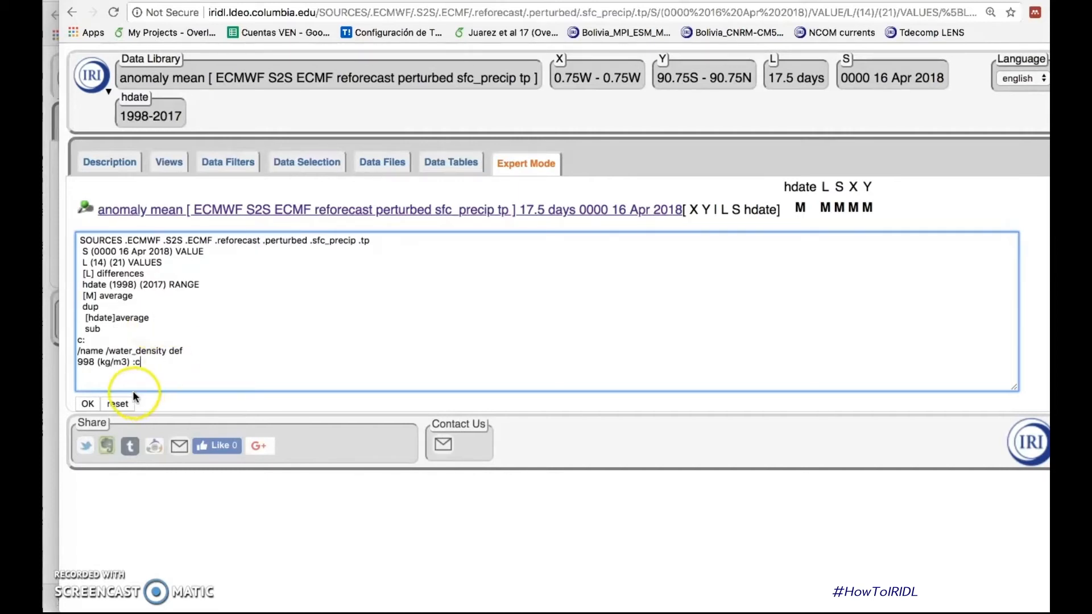
click(80, 342)
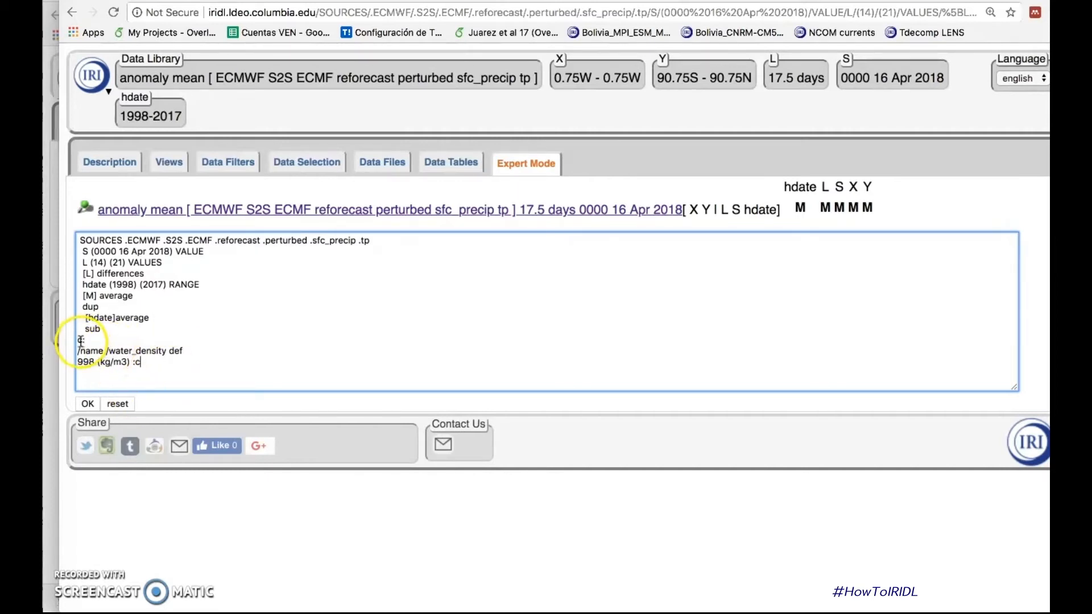
click(138, 360)
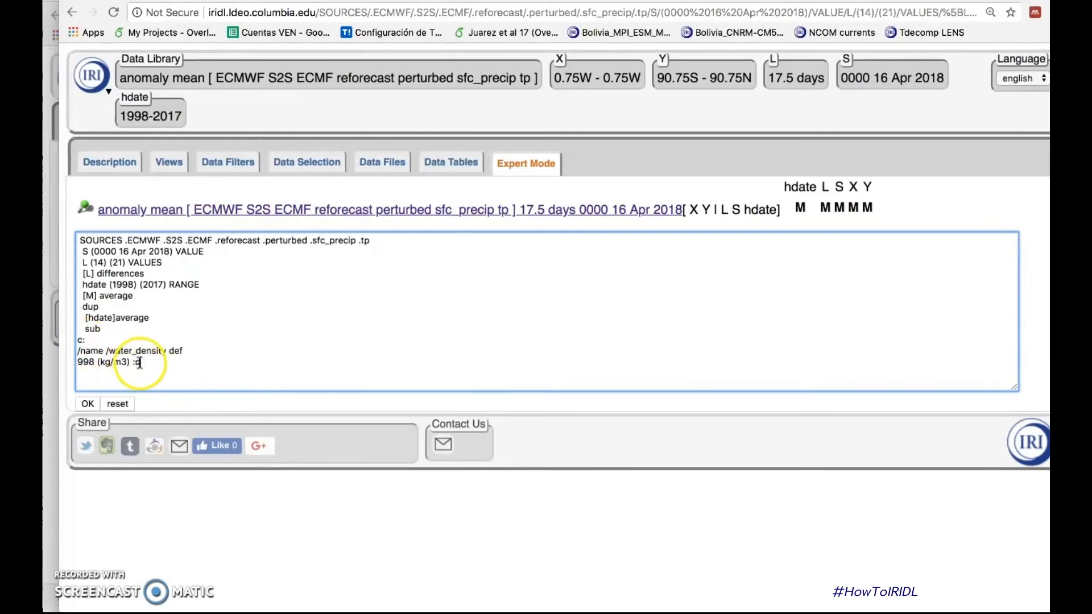
click(104, 355)
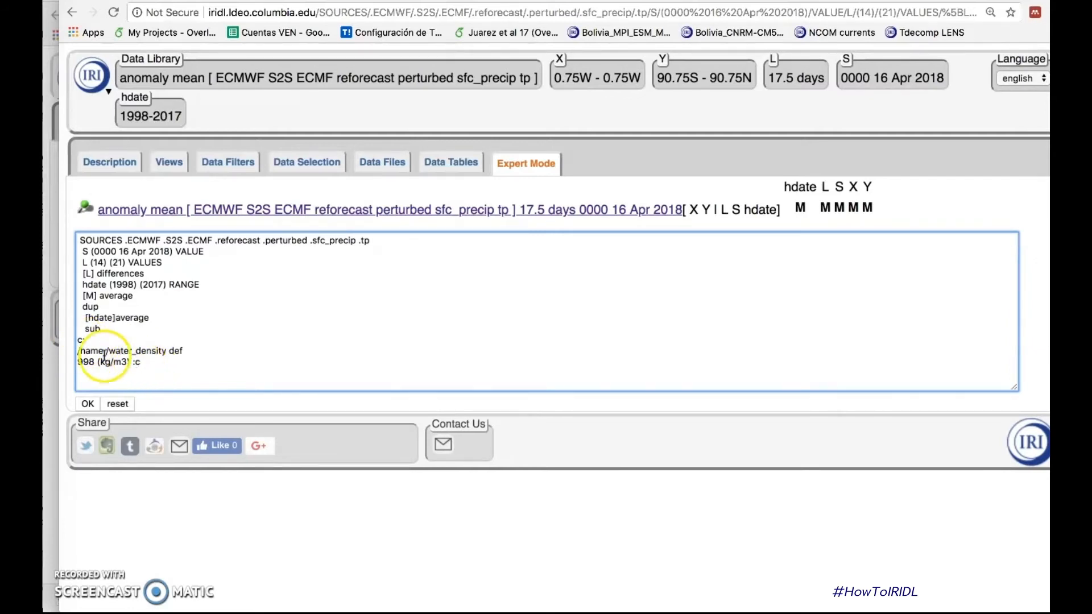
click(142, 353)
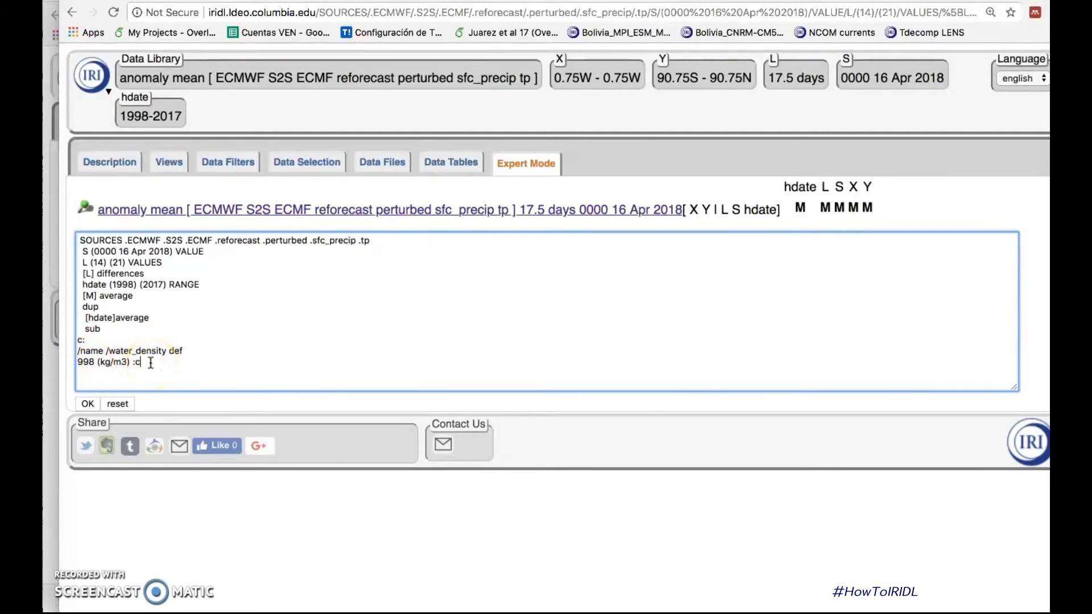
Step: Divide by the water density and convert to millimetres with the lines "div" and "/mm unitconvert", and run the code
key(Return)
text(div )
text(/mm )
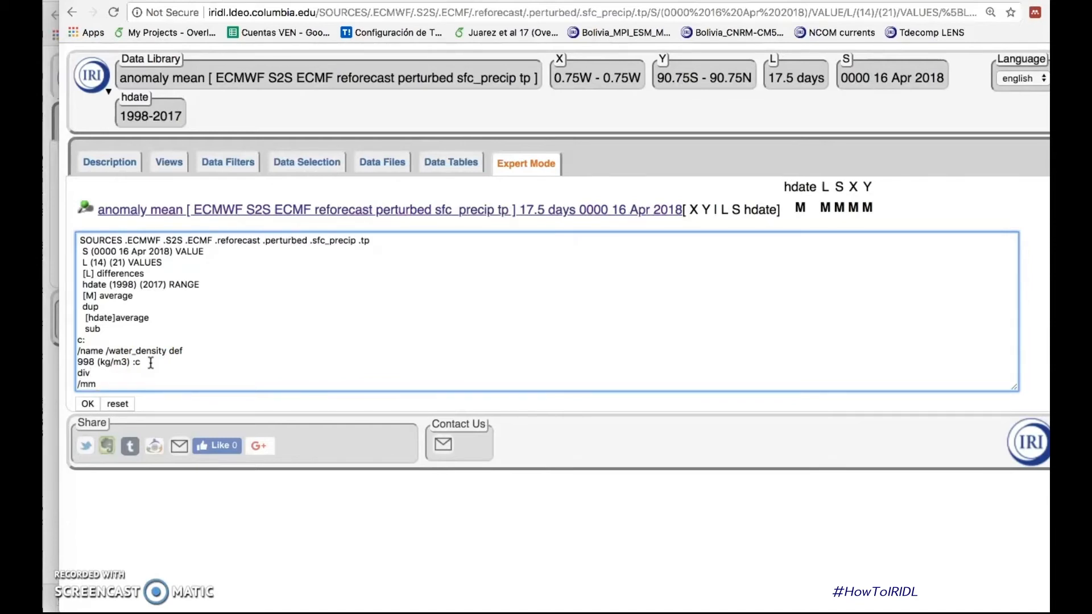
text(unitconvert)
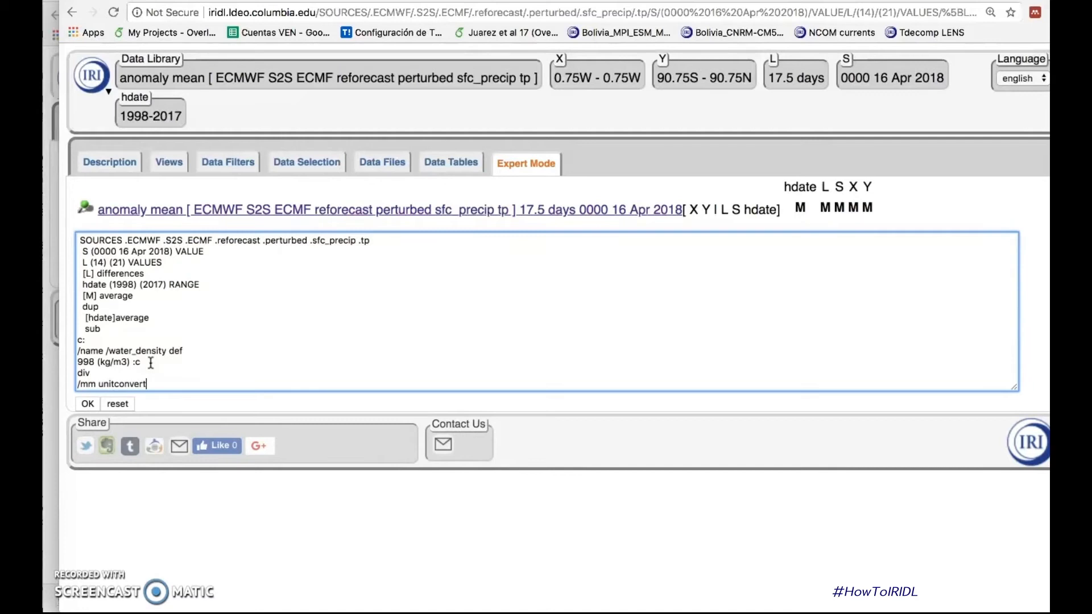
click(92, 403)
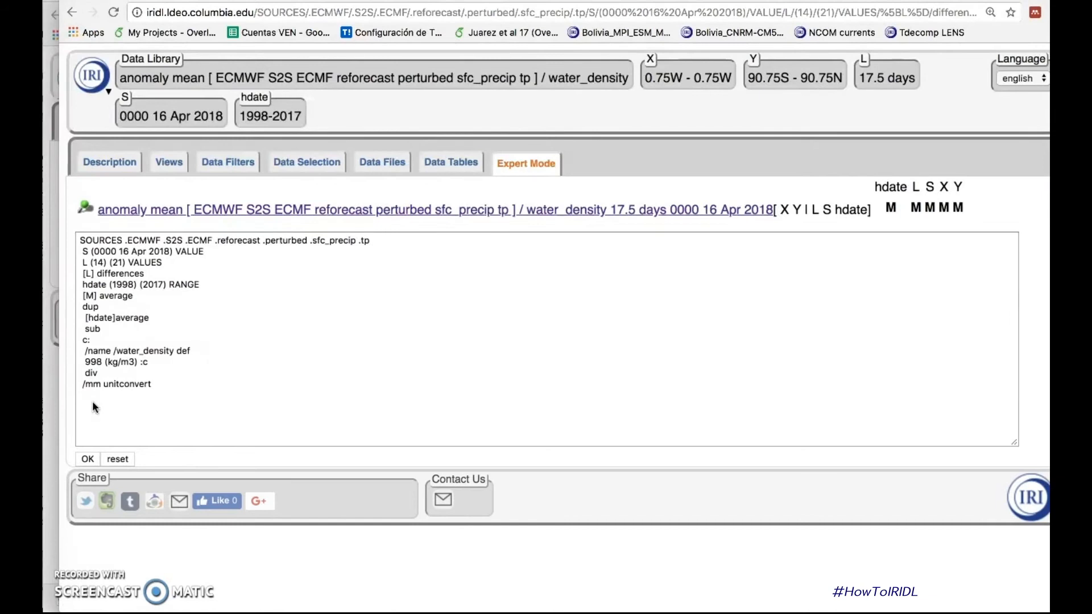
Step: Open the views of the precipitation anomaly dataset and display it as a coloured map with coastlines
click(166, 166)
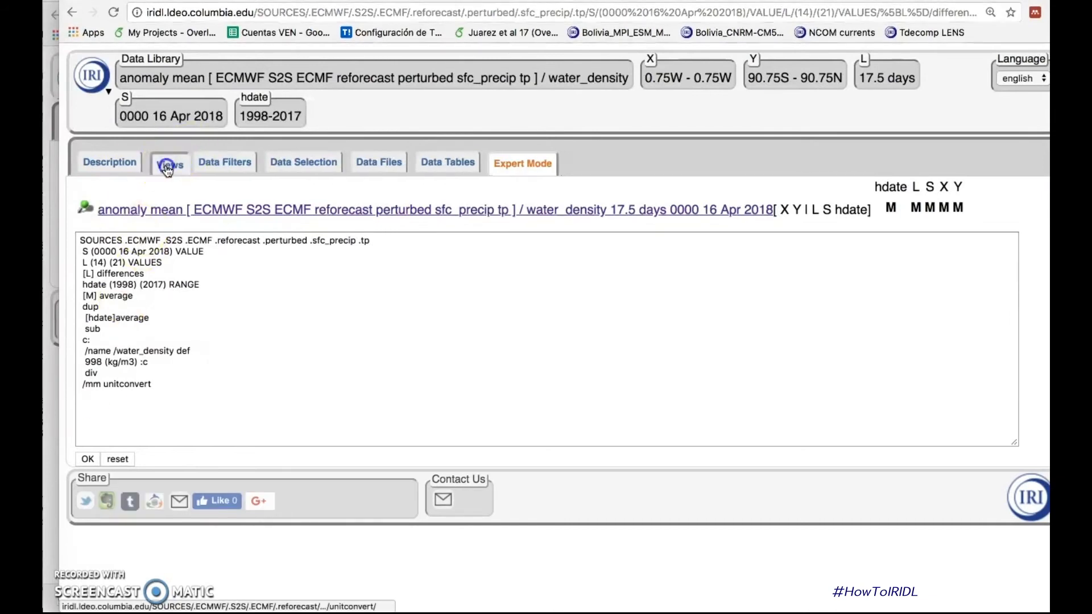
click(594, 267)
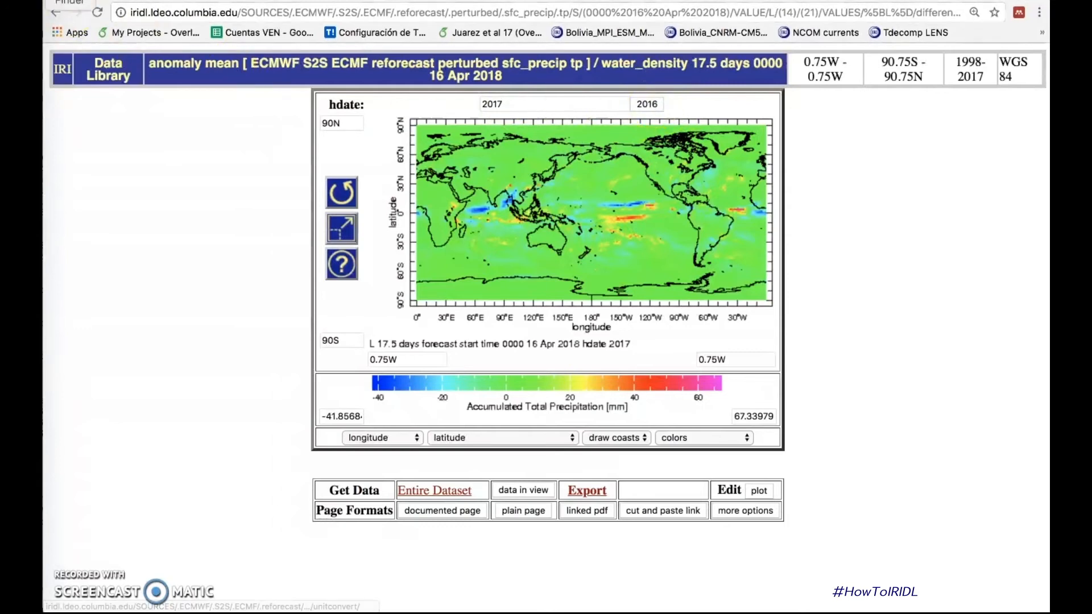
Step: Return to the expert code of the ECMF anomaly dataset and review the lines from the data source to sub
click(57, 13)
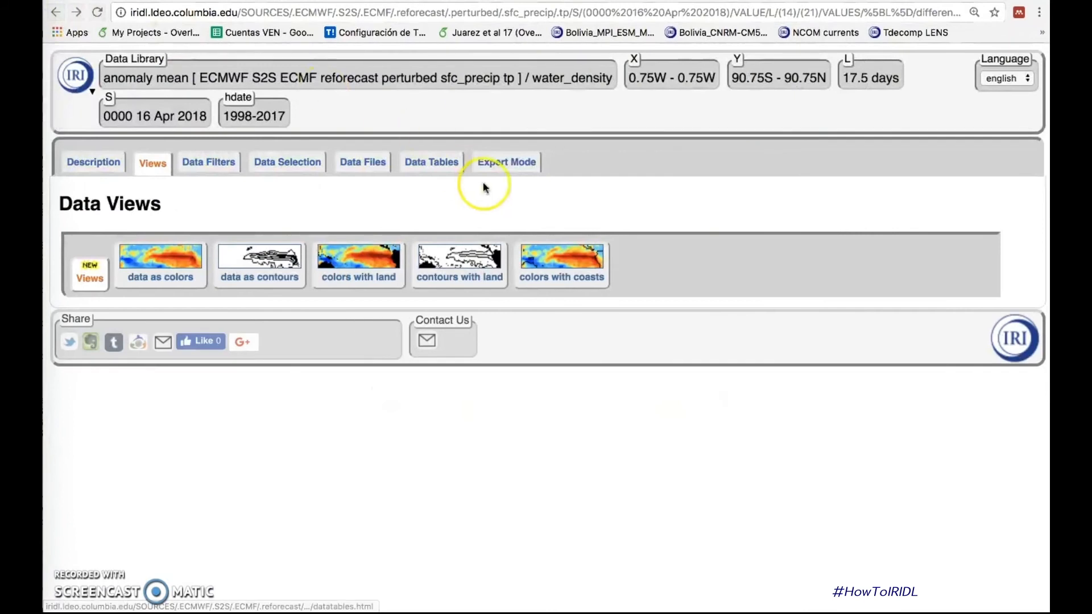
click(499, 165)
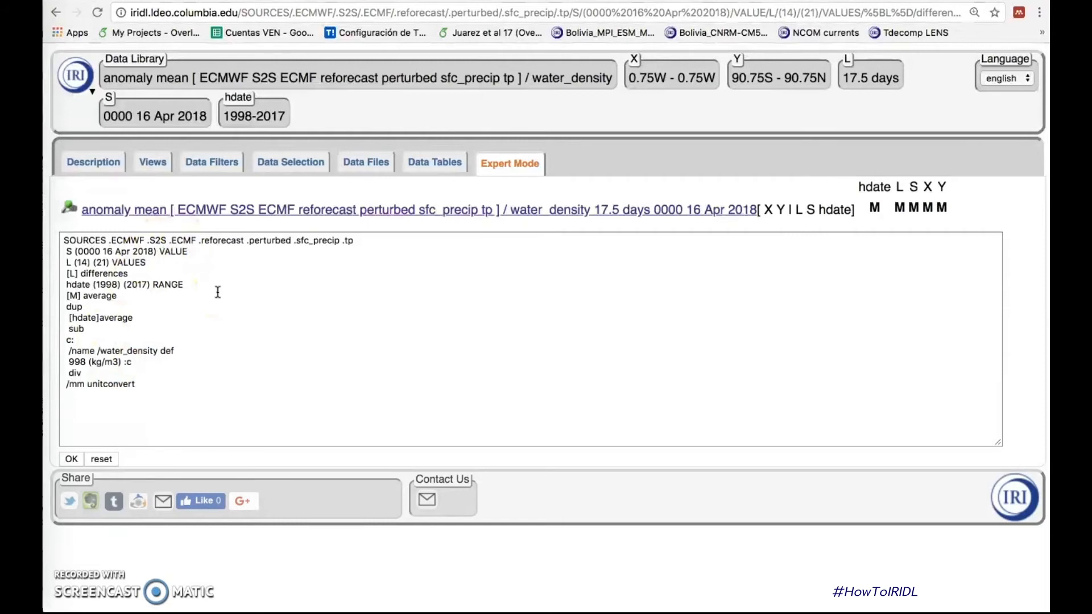
drag(64, 240, 136, 297)
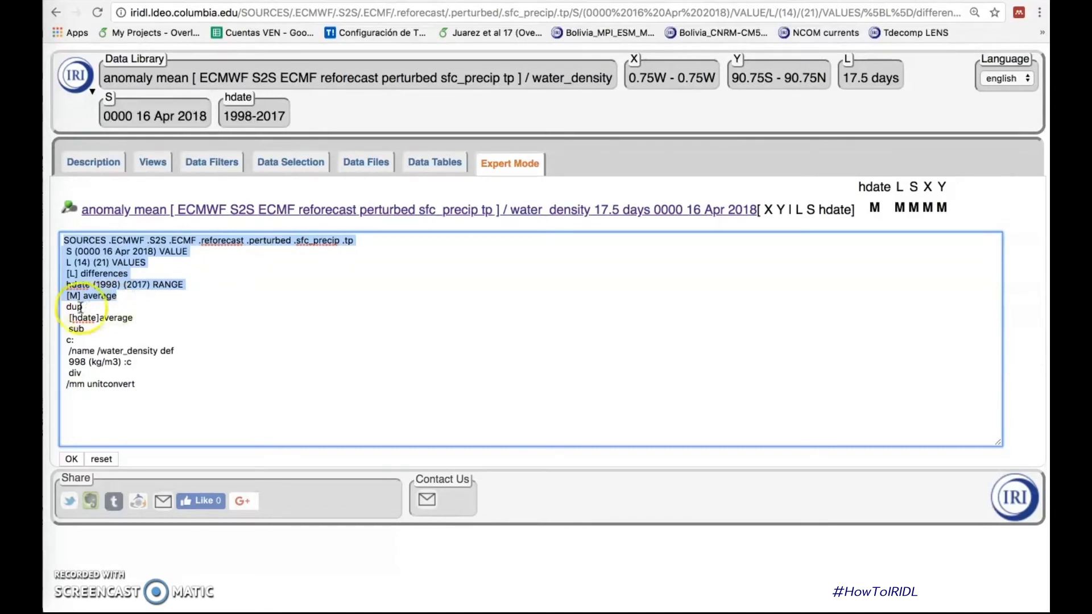
drag(135, 322, 65, 329)
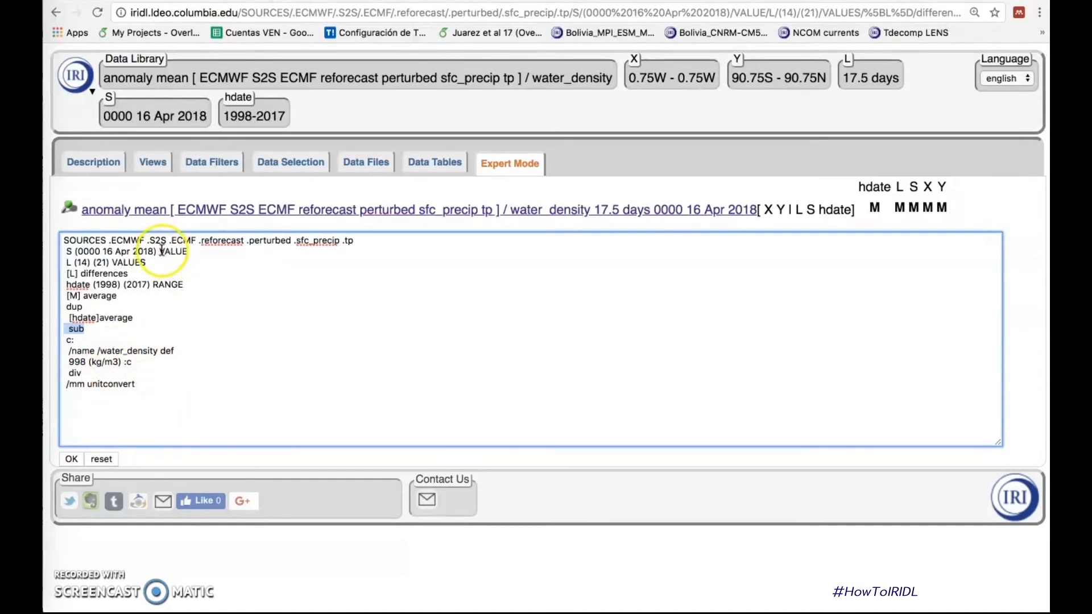
Step: Replace the code after "SOURCES .ECMWF .S2S" with ".NCEP .reforecast .perturbed .sfc_precip .tp" and run it
drag(169, 240, 193, 419)
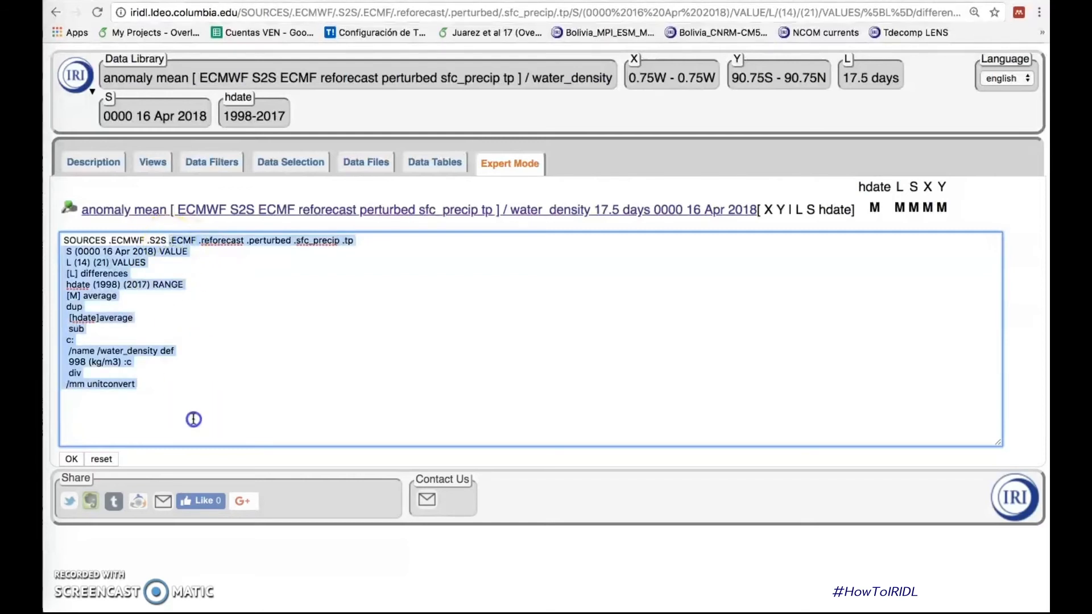
key(BackSpace)
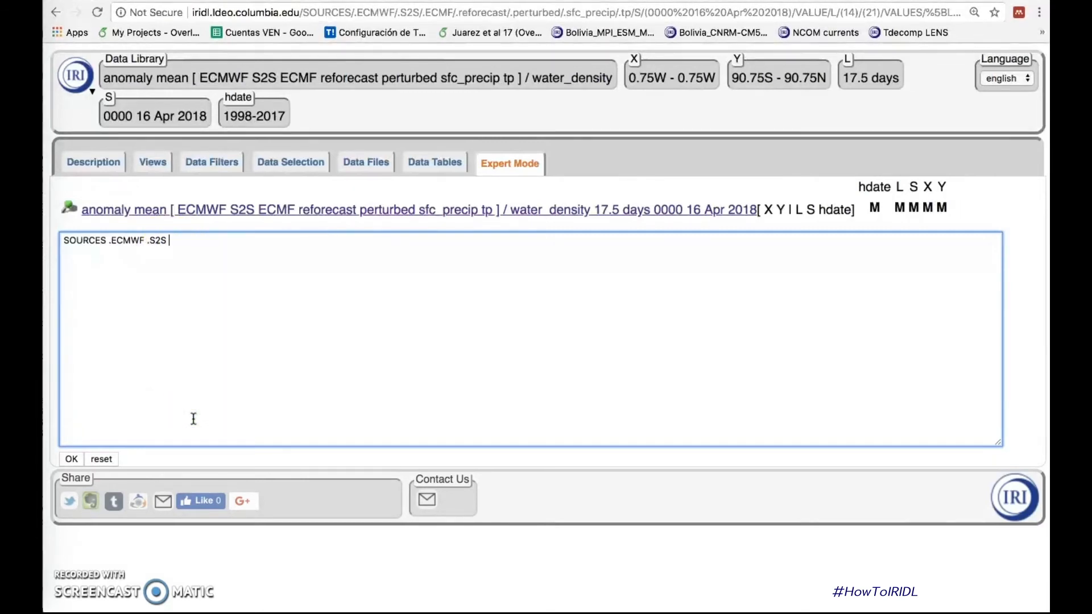
text(.NCEP .r)
text(eforecast .perturbed )
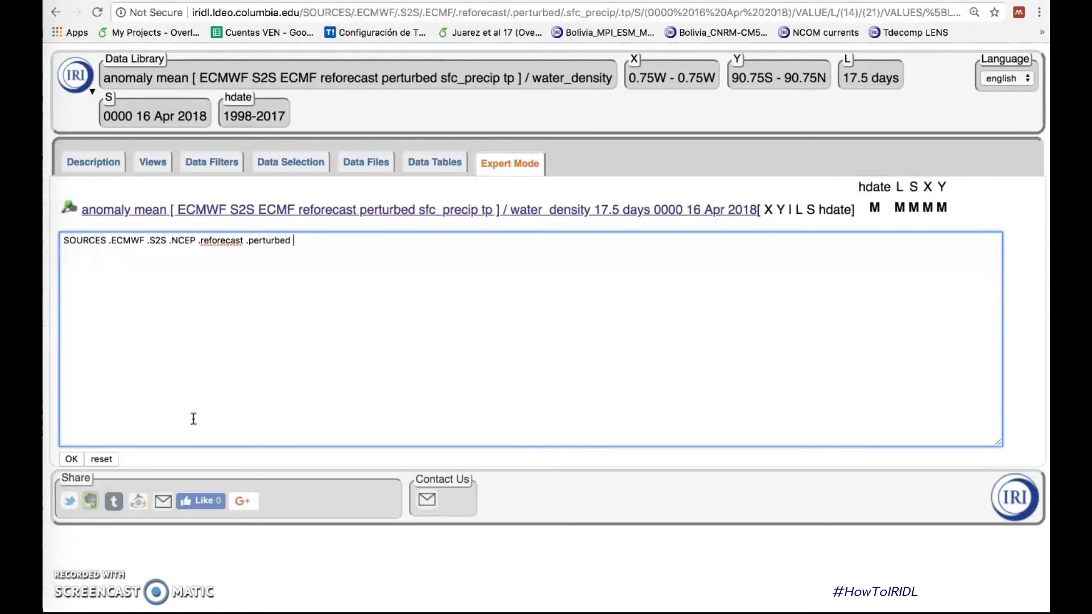
text(.sfc_precip .tp)
click(70, 459)
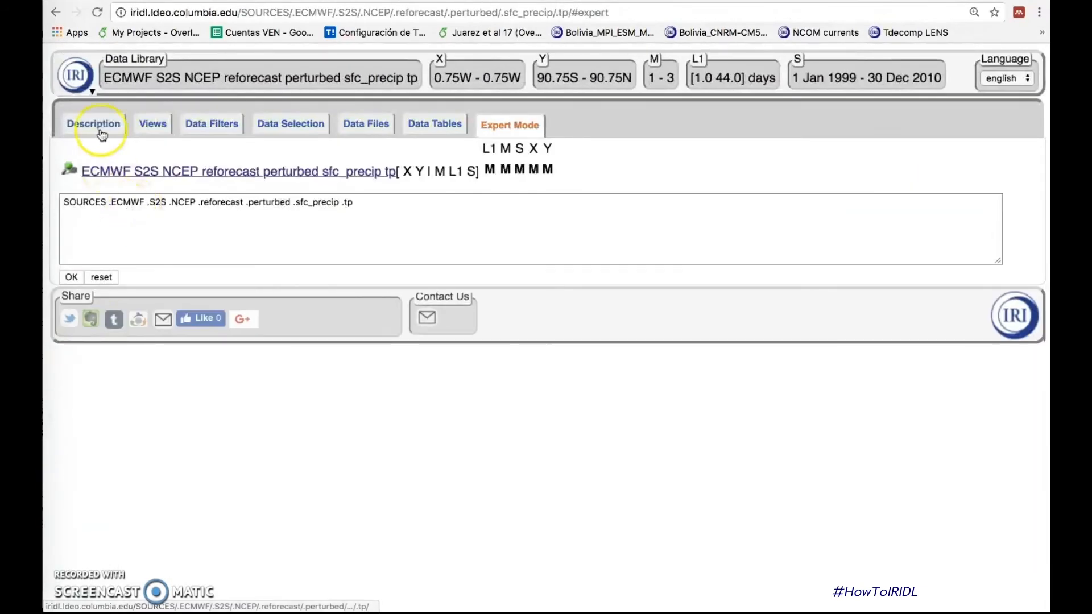
Step: Check the NCEP dataset's grids in its description, and add the line "S (0000 16 Apr) VALUES" to the expert code
click(101, 127)
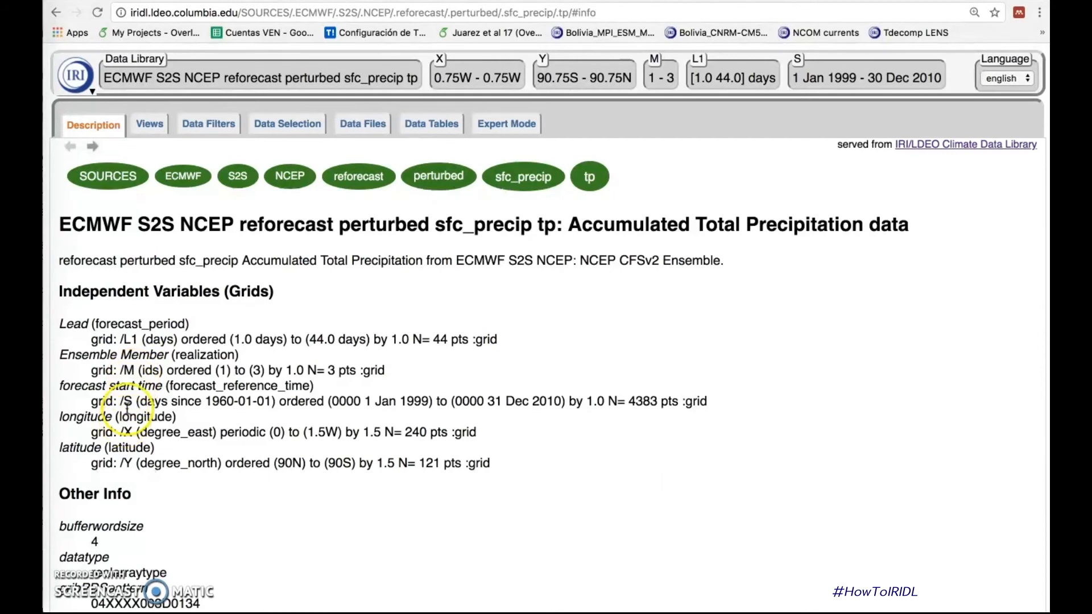
click(501, 129)
click(93, 226)
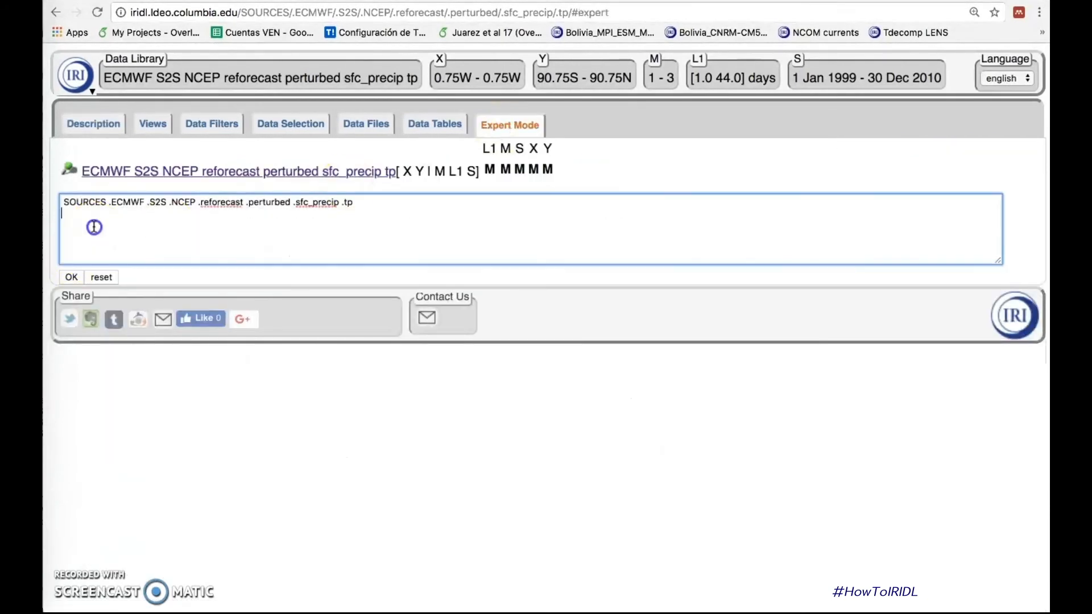
text(S)
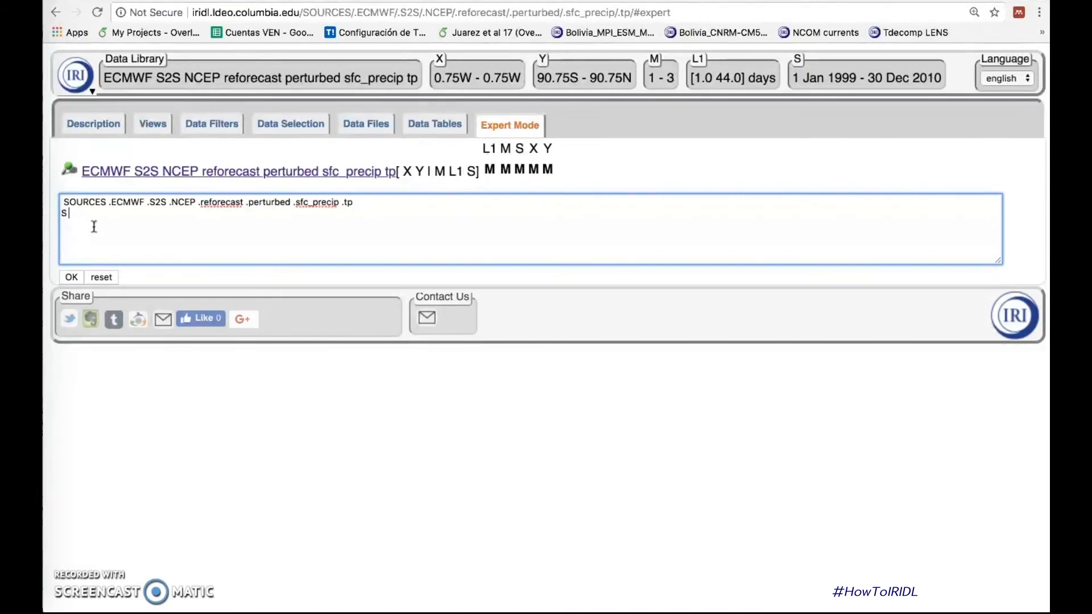
text((0000 16 Apr) VALUES)
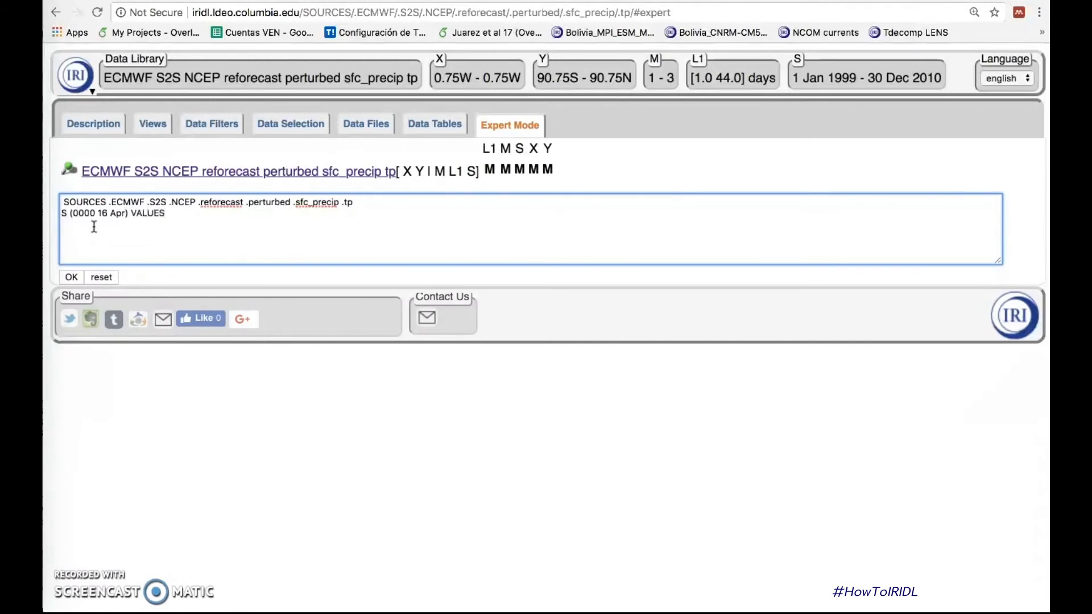
Step: Select the lead times by adding the line "L1 (14) (21) VALUES" below the start-time line
click(97, 229)
click(110, 216)
key(Return)
text(L1)
text((14) (21) VALUES )
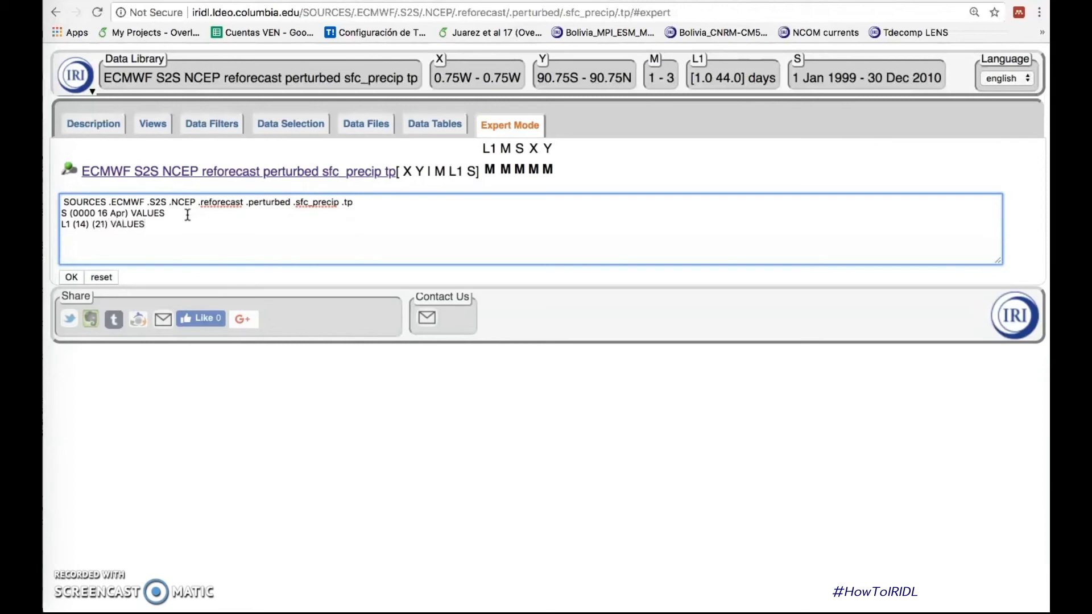
text([L1)
text(] differences )
text([M])
text( average)
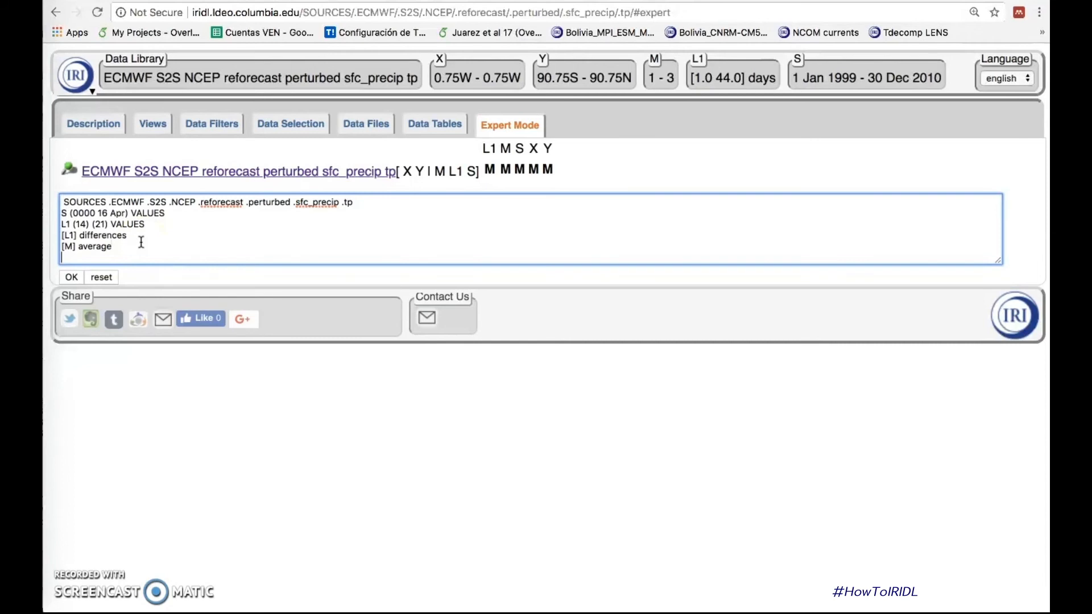
Step: Compute anomalies over the start times by adding the lines "dup", "[S]average" and "sub", and run the code
key(Return)
text(dup)
key(Return)
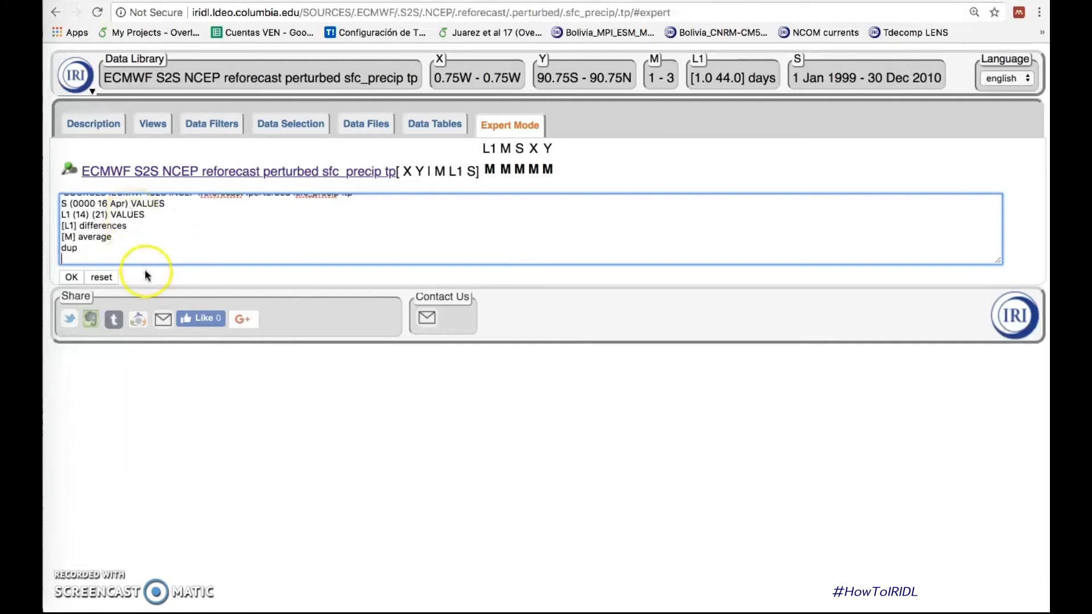
drag(997, 259, 999, 305)
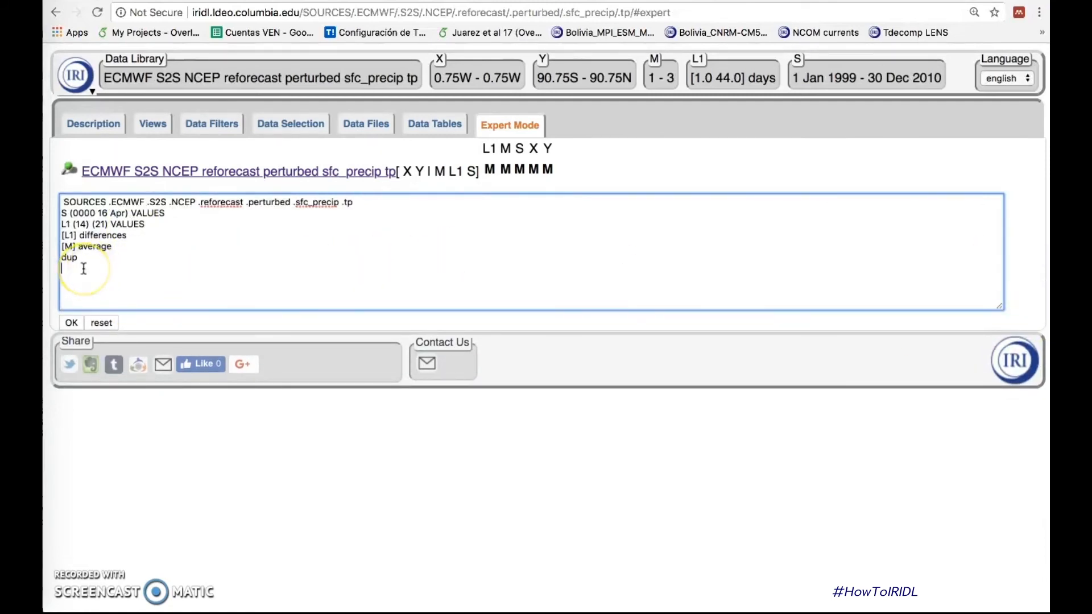
text([S]average)
click(70, 269)
key(Return)
text(sub)
click(79, 280)
click(69, 320)
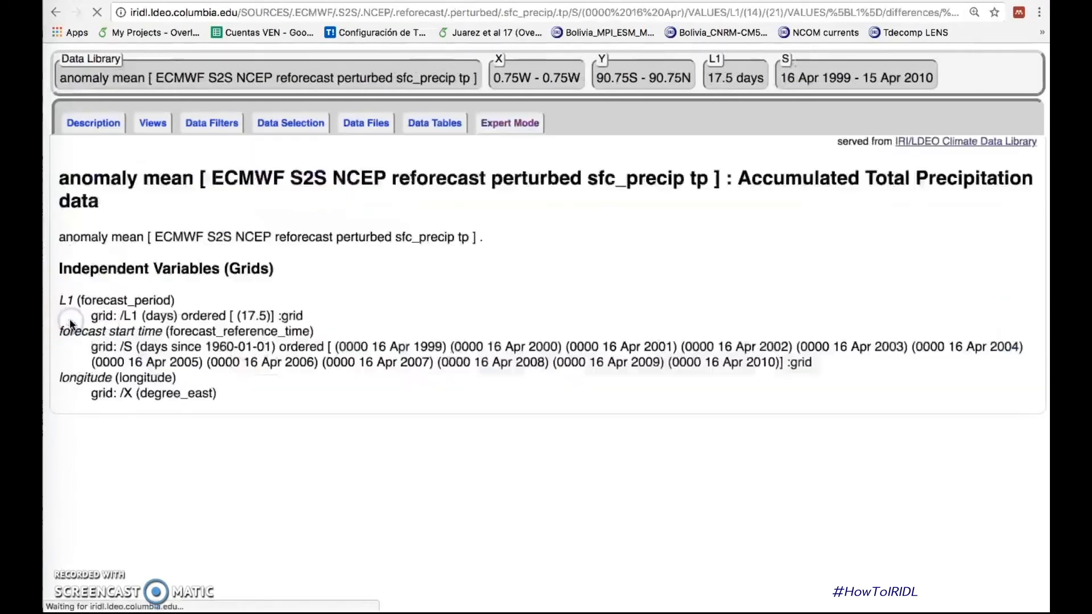
Step: Define the water density constant below sub with the lines "c:", "/name /water_density def" and "998 (kg/m3) :c"
click(72, 328)
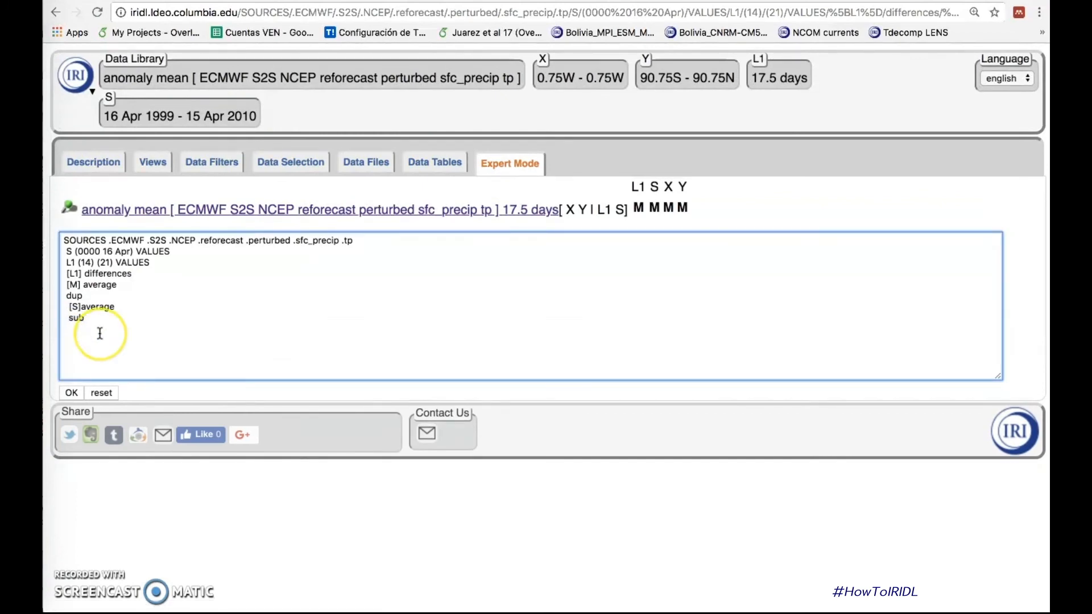
text(c: )
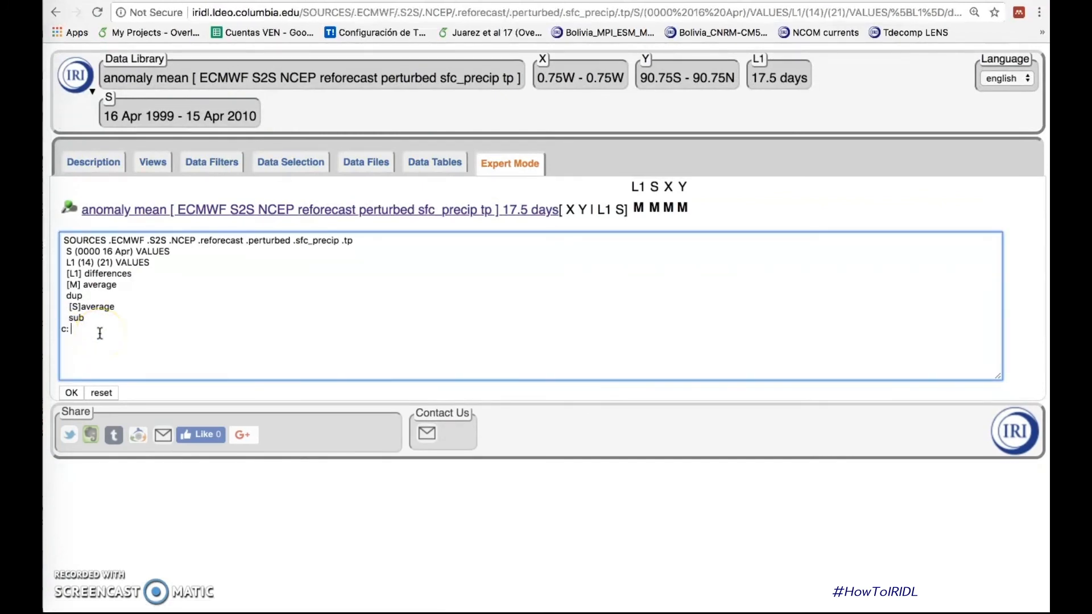
text(/name /water_density def)
key(Return)
text(998)
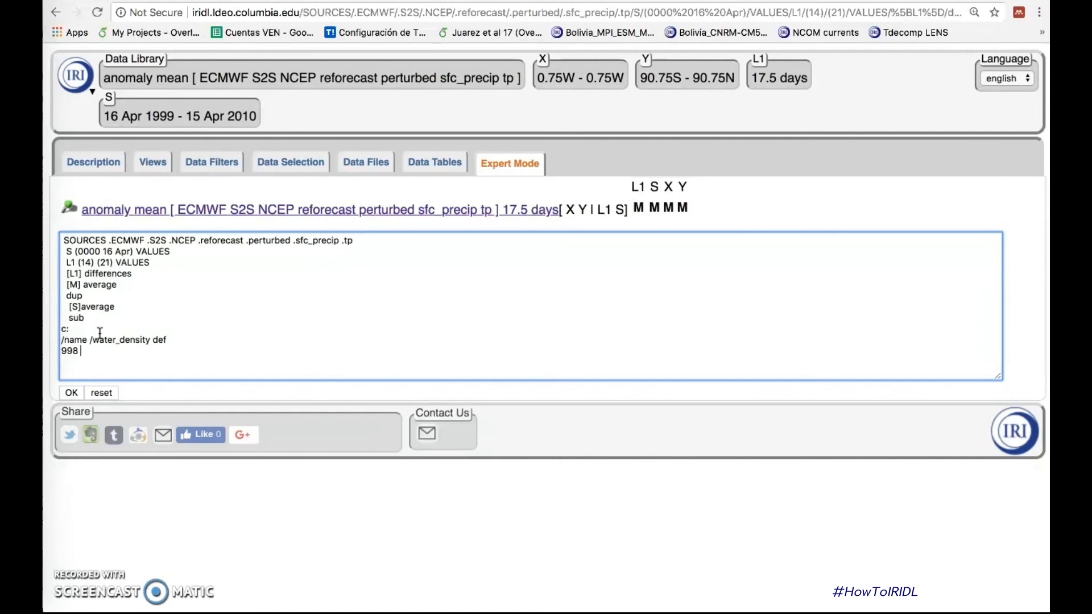
text( (kg/m3) :c)
Step: Add the lines "div" and "/mm unitconvert" below the water density constant, and run the code
key(Return)
text(div )
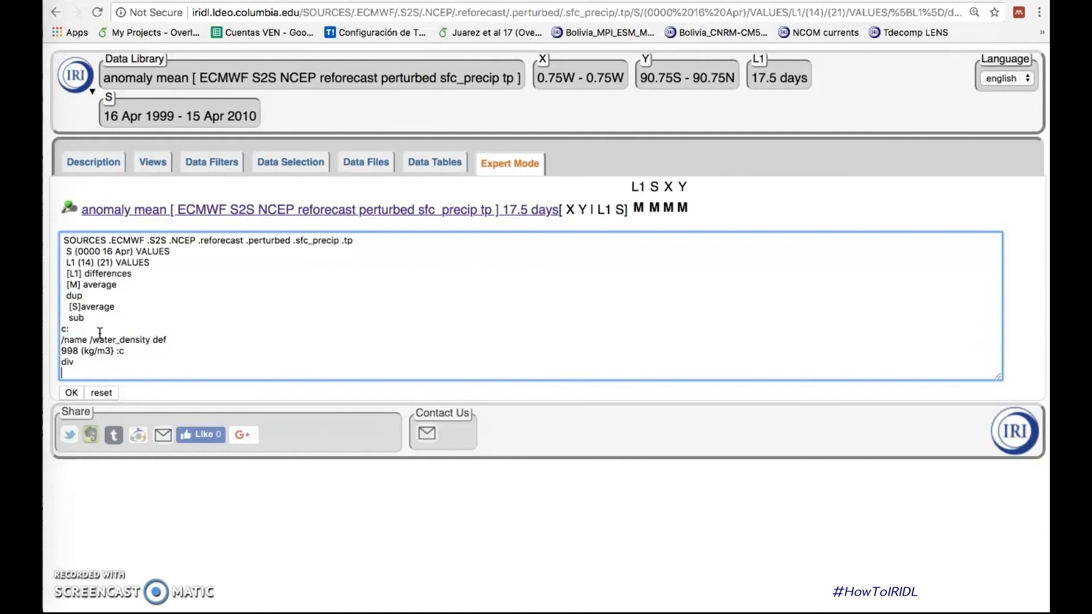
text(/mm unitconvert)
click(72, 394)
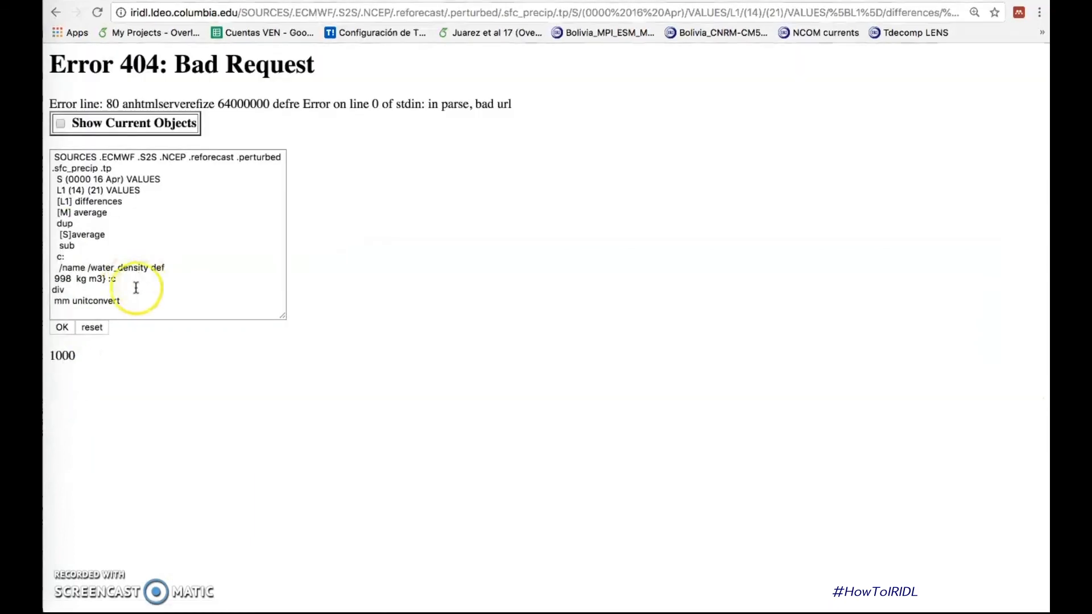
Step: Correct the code on the error page to read "998 (kg/m3) :c" and "/mm unitconvert", and run it again
click(55, 301)
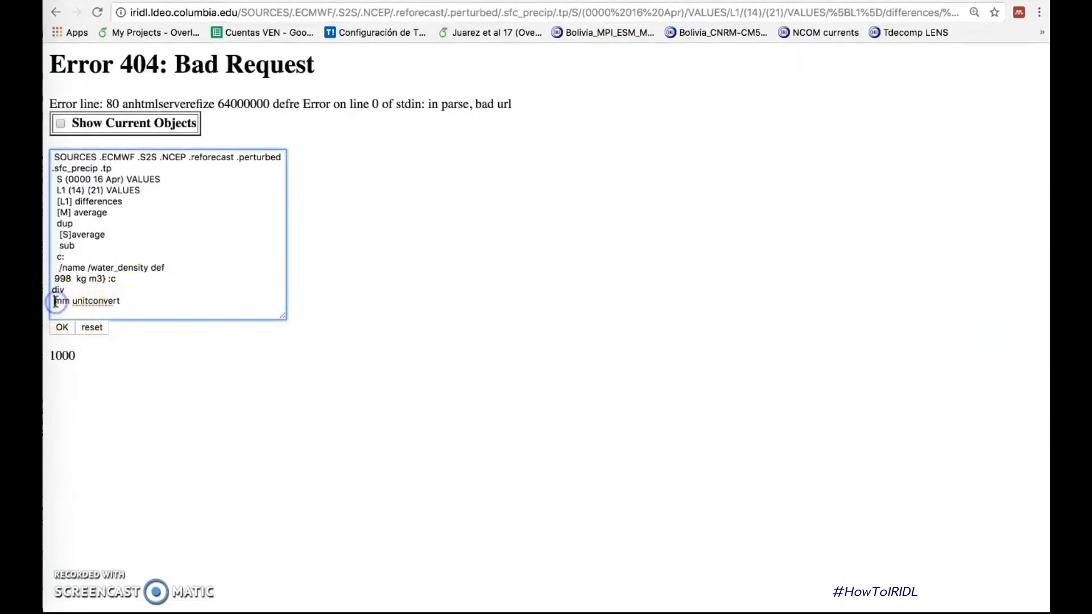
click(61, 327)
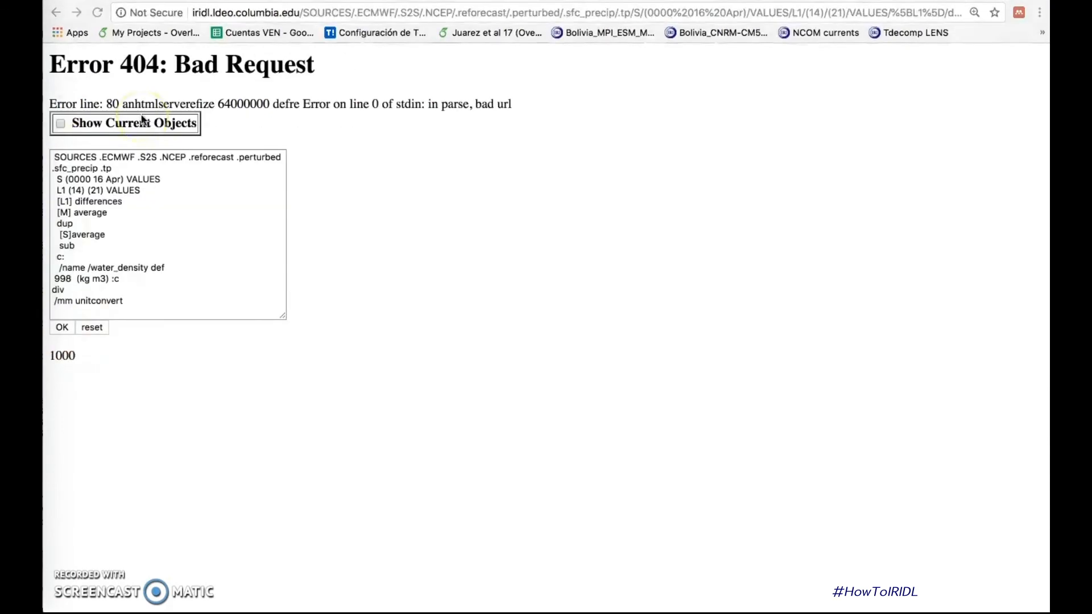
click(96, 279)
key(BackSpace)
text(/)
click(62, 329)
Step: Check the corrected NCEP expert code and display the anomaly dataset as a coloured map with coastlines
click(526, 164)
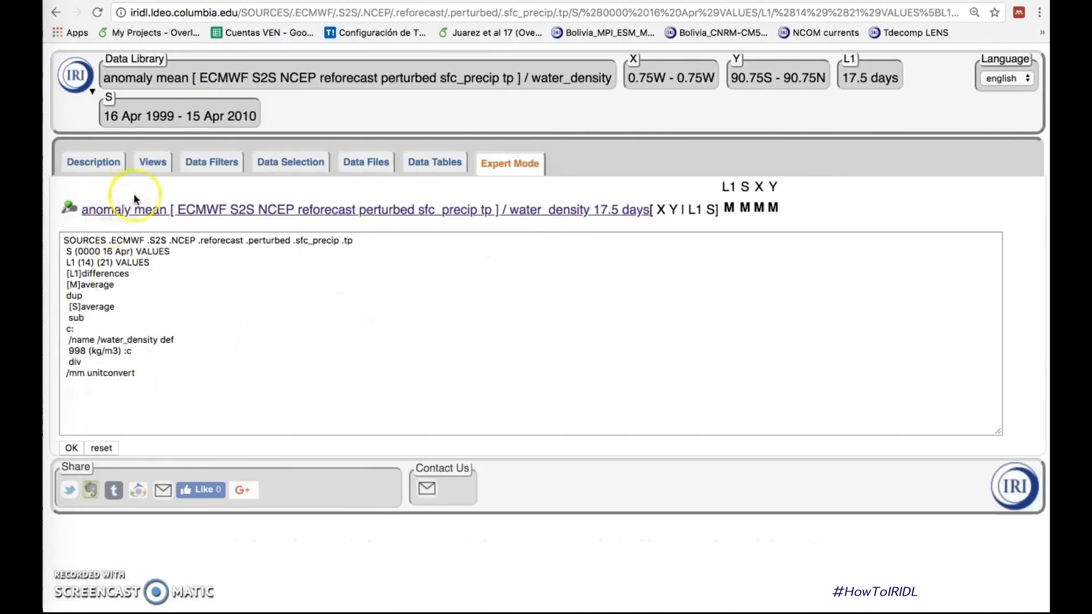
click(153, 162)
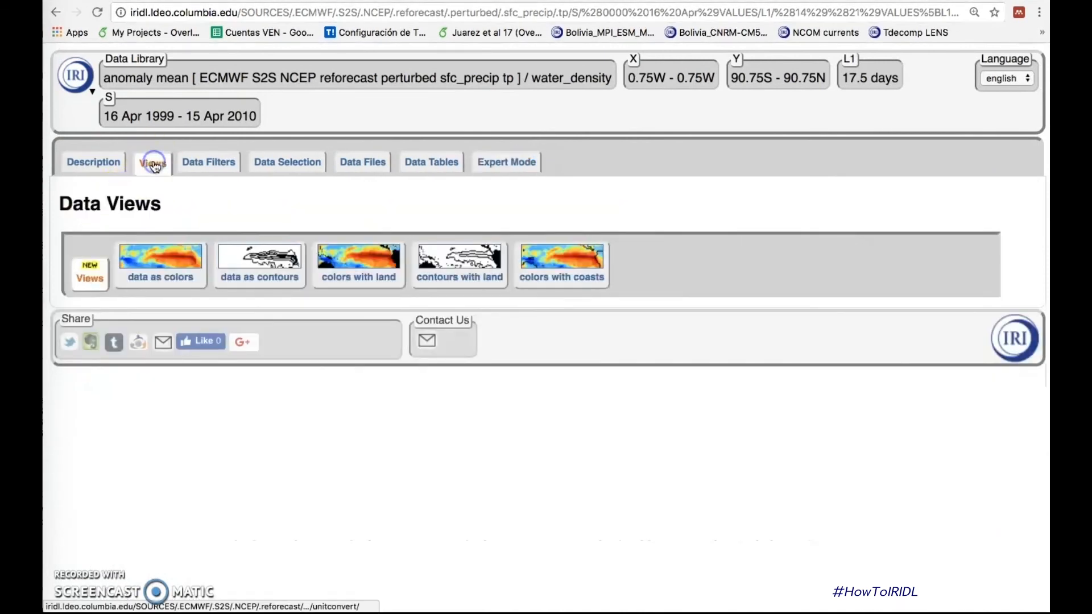
click(572, 257)
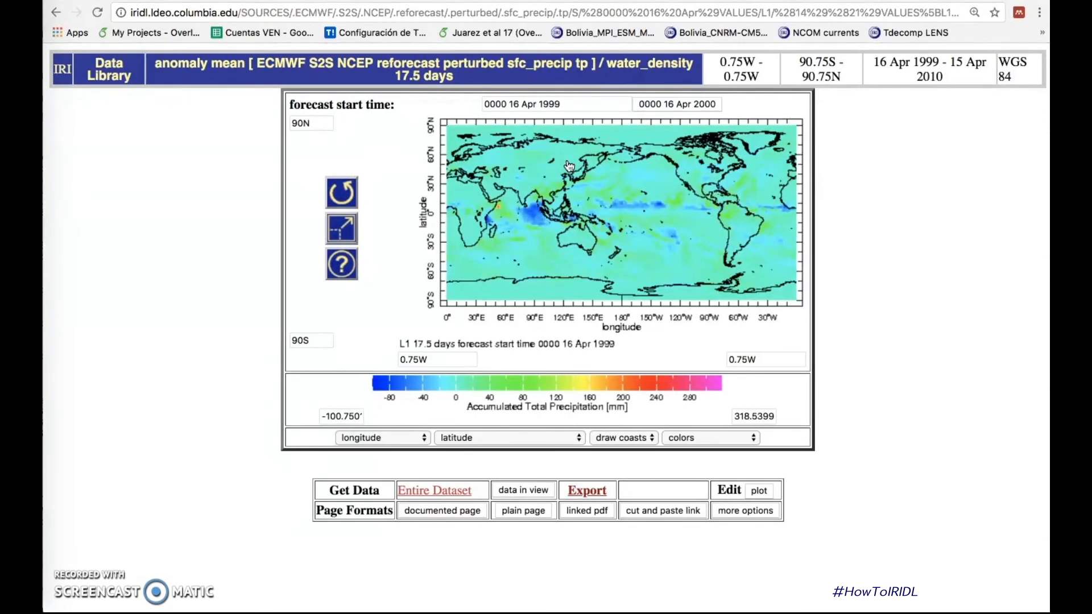
Step: Go back from the map and review the processing diagram and independent variables in the NCEP anomaly description
click(56, 12)
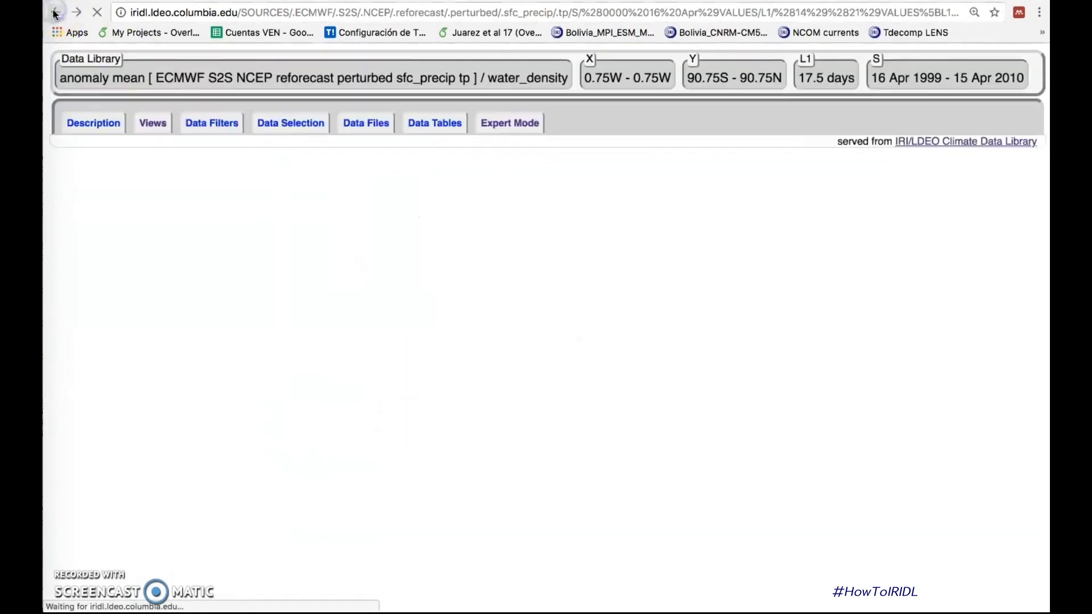
click(95, 176)
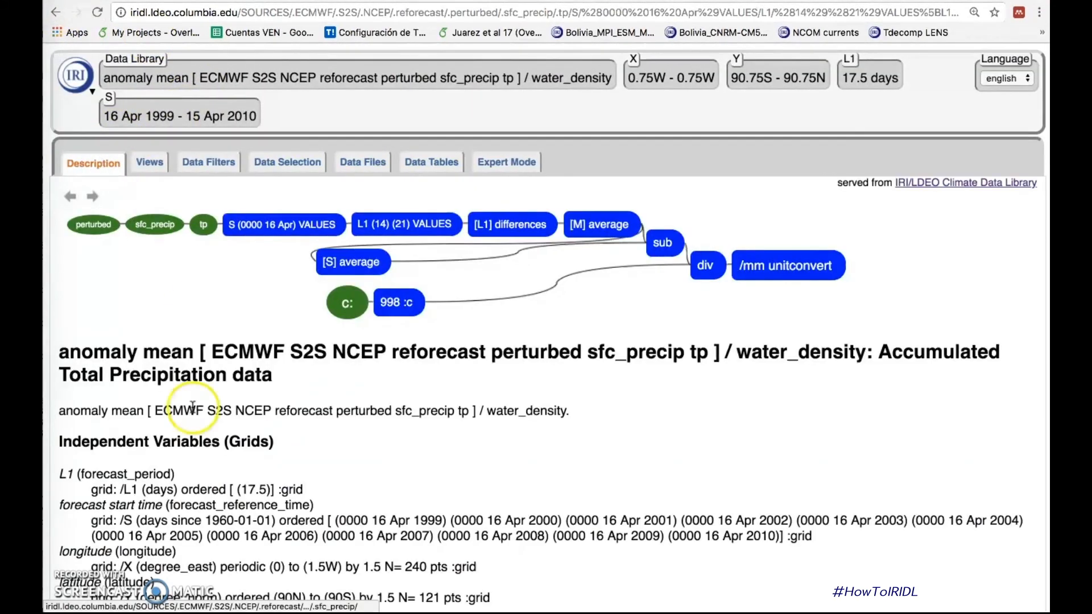
scroll(234, 546, down, 3)
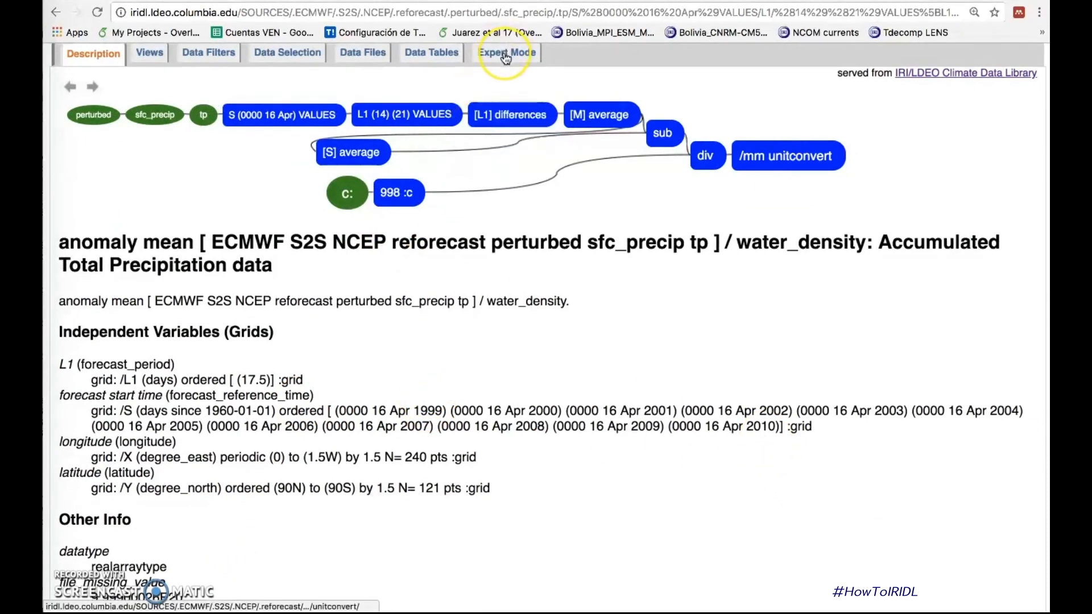
click(168, 51)
Step: Look over the NCEP expert code once more and reopen the coloured anomaly map with coasts
click(500, 166)
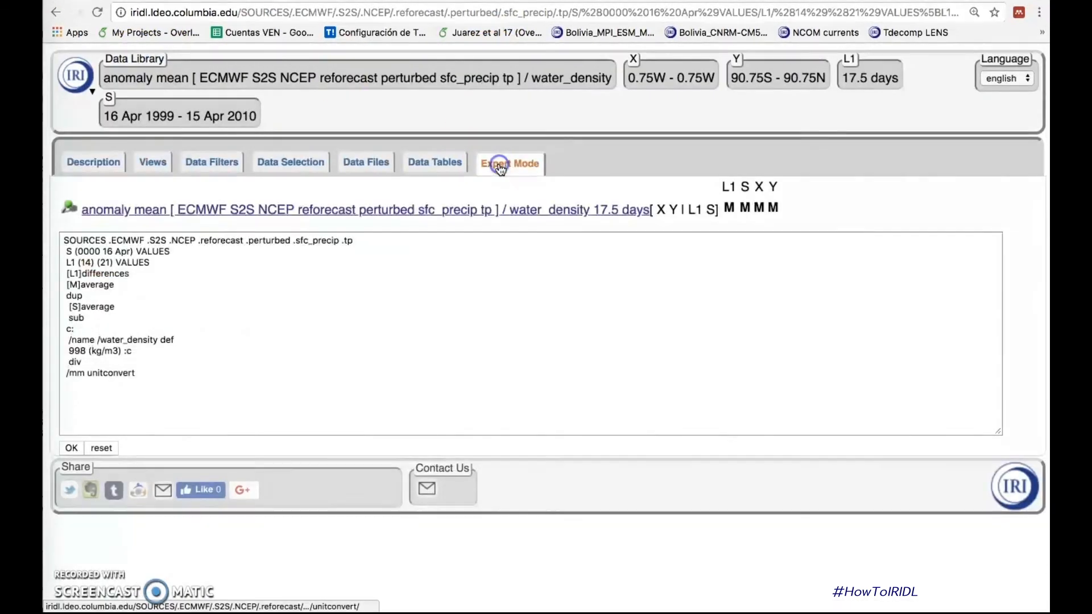
click(152, 163)
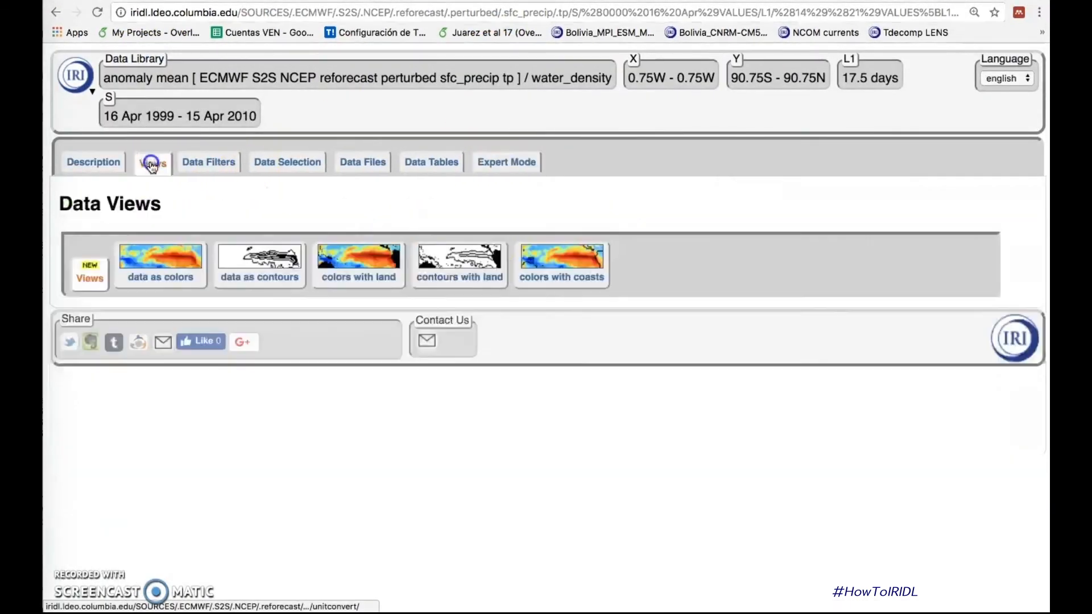
click(561, 263)
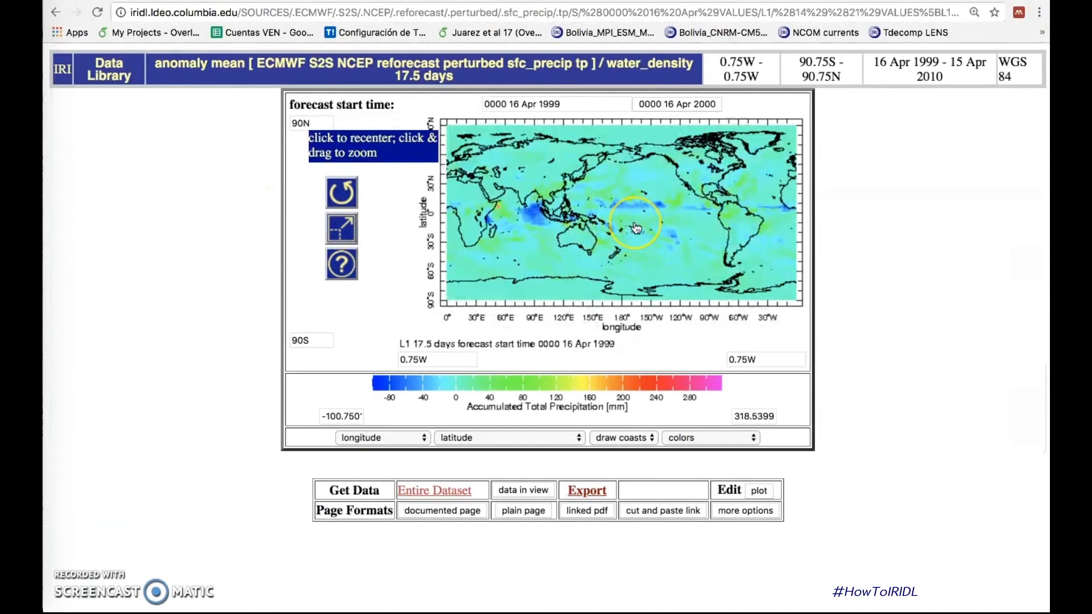